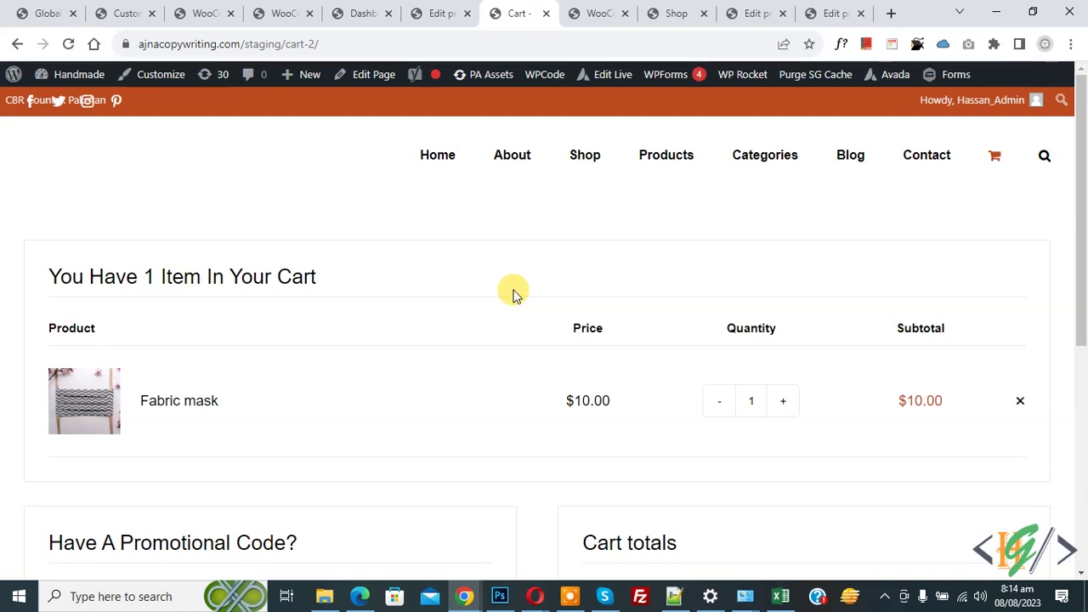
From the Dashboard, go to WooCommerce Settings > Shipping and open the empty Shipping classes list
click(358, 11)
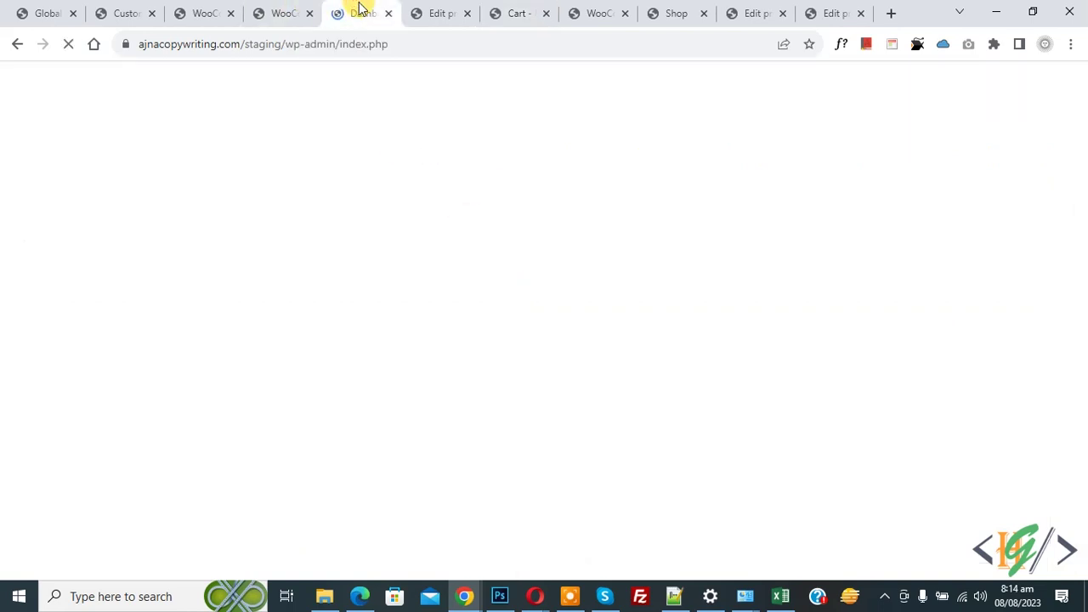
scroll(527, 203, down, 2)
scroll(527, 203, down, 1)
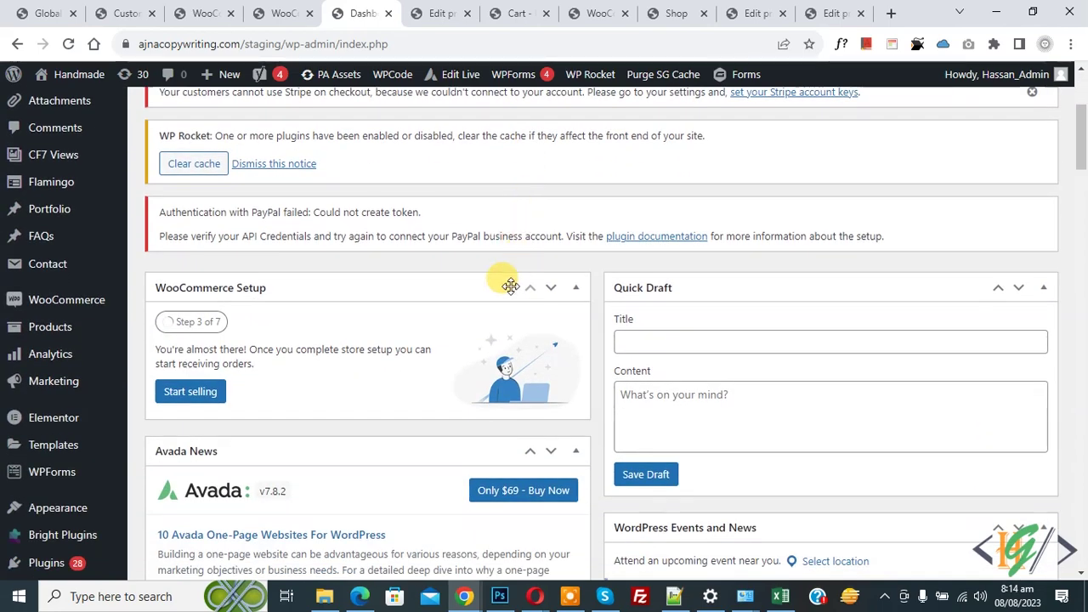
mouse_move(98, 314)
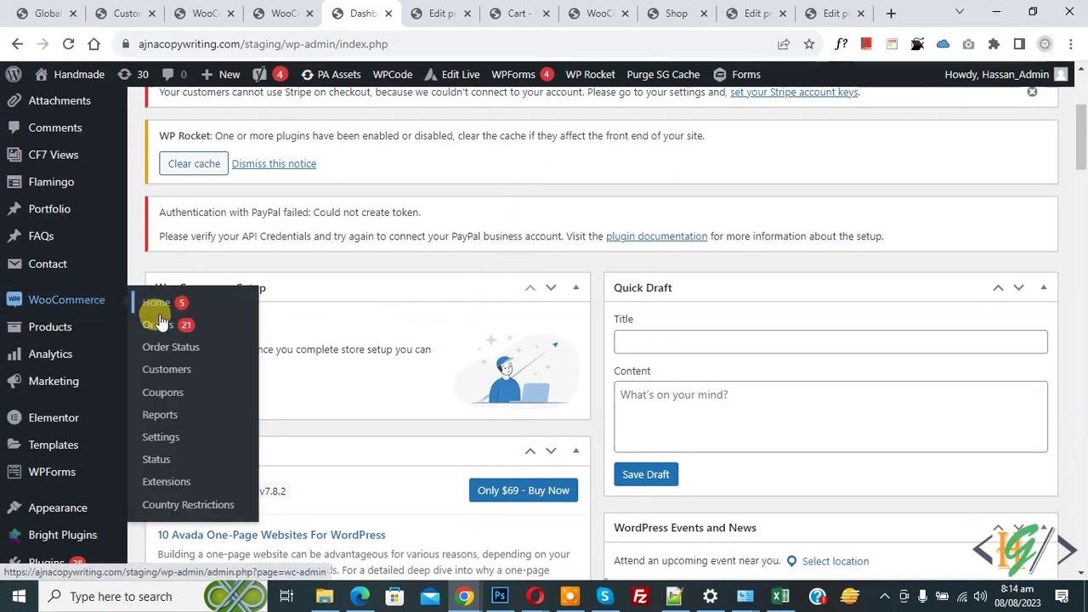
click(164, 439)
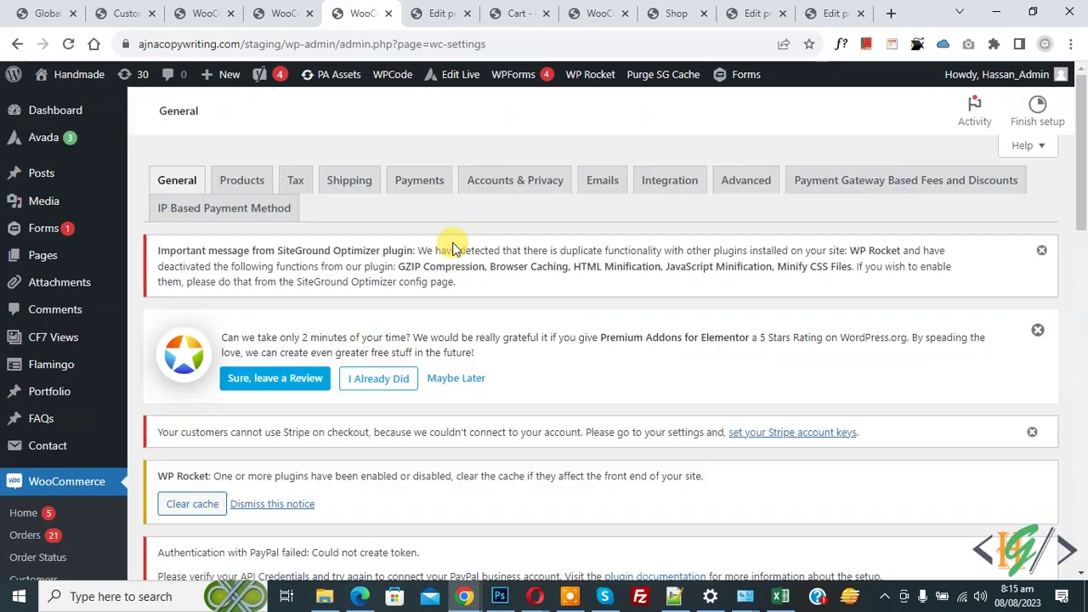
click(340, 183)
scroll(439, 219, down, 5)
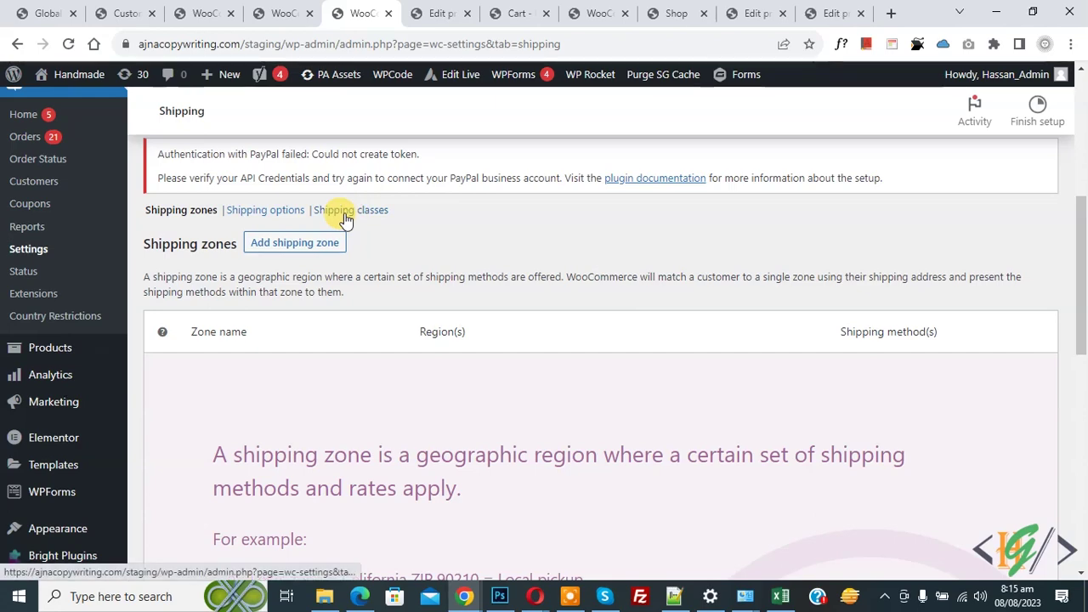
click(345, 218)
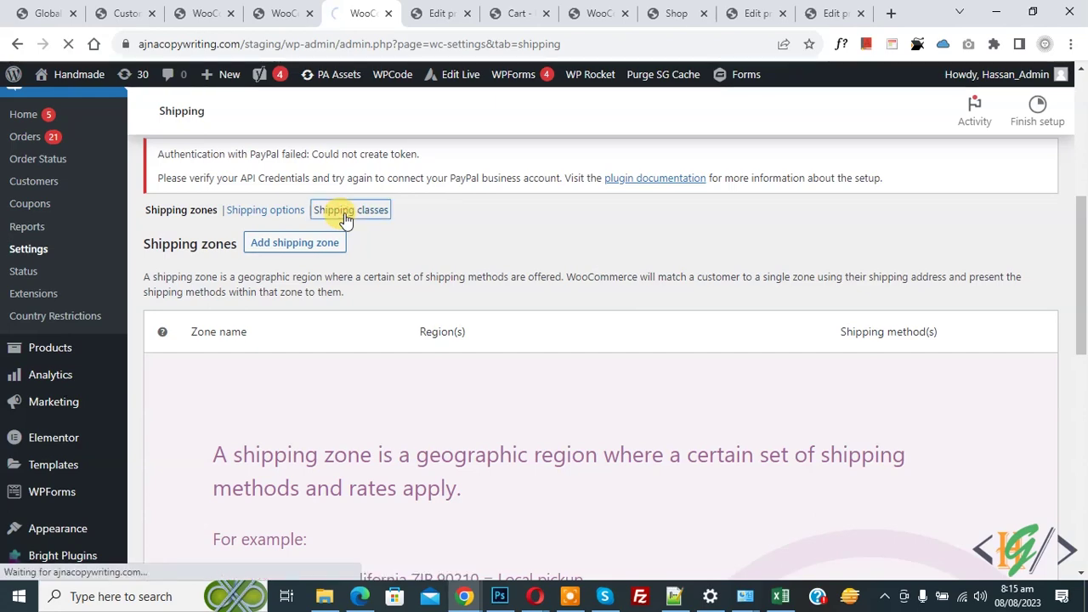
scroll(505, 236, down, 5)
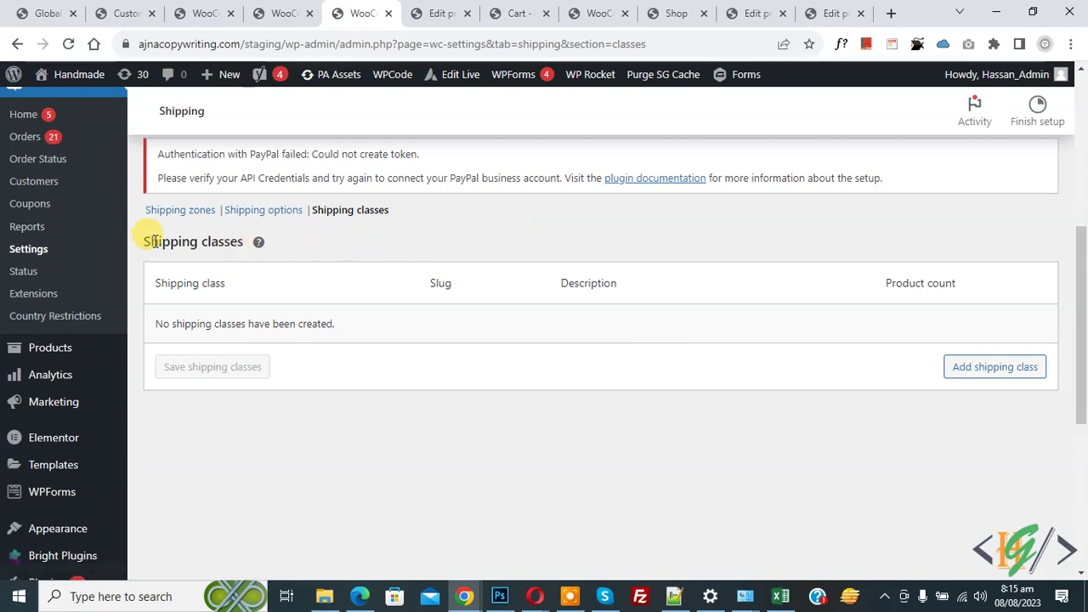
Add a shipping class named 'shipping charges for specific product' and save it
click(988, 377)
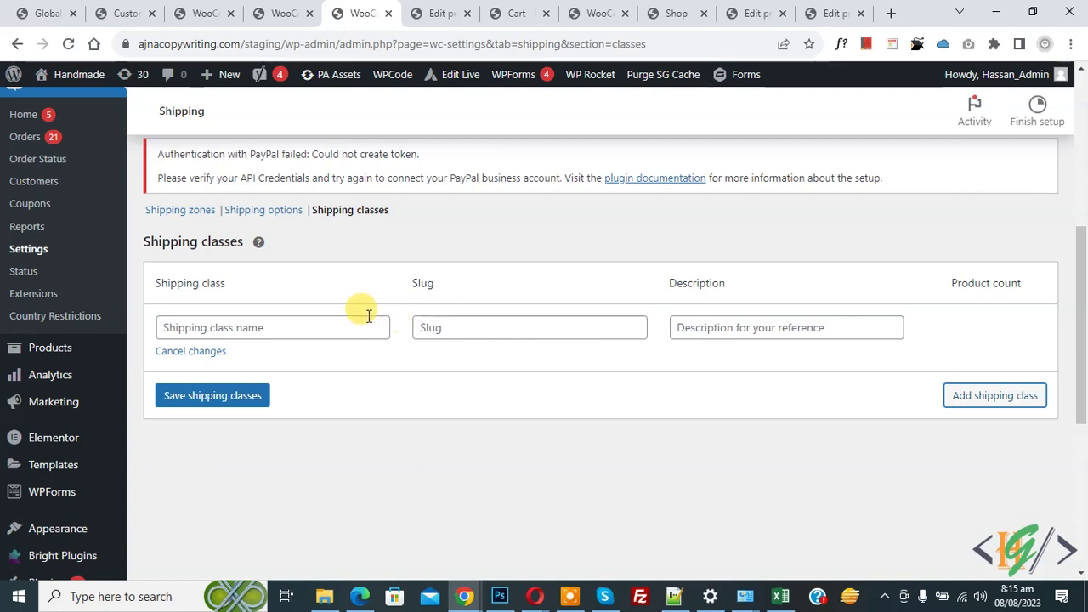
click(265, 327)
text(shipping charges for specific product)
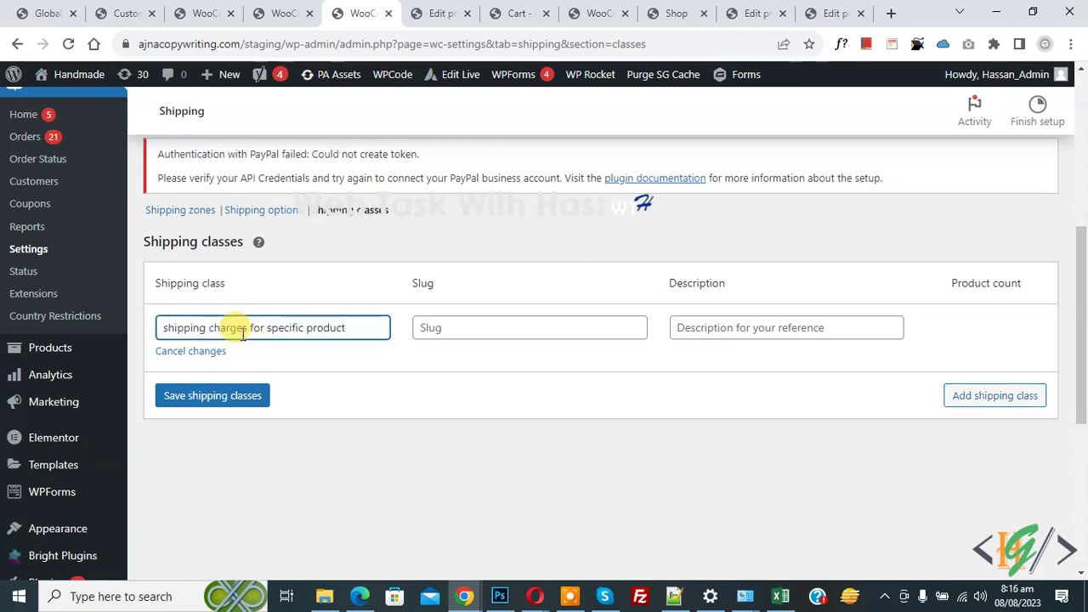
drag(185, 334, 326, 337)
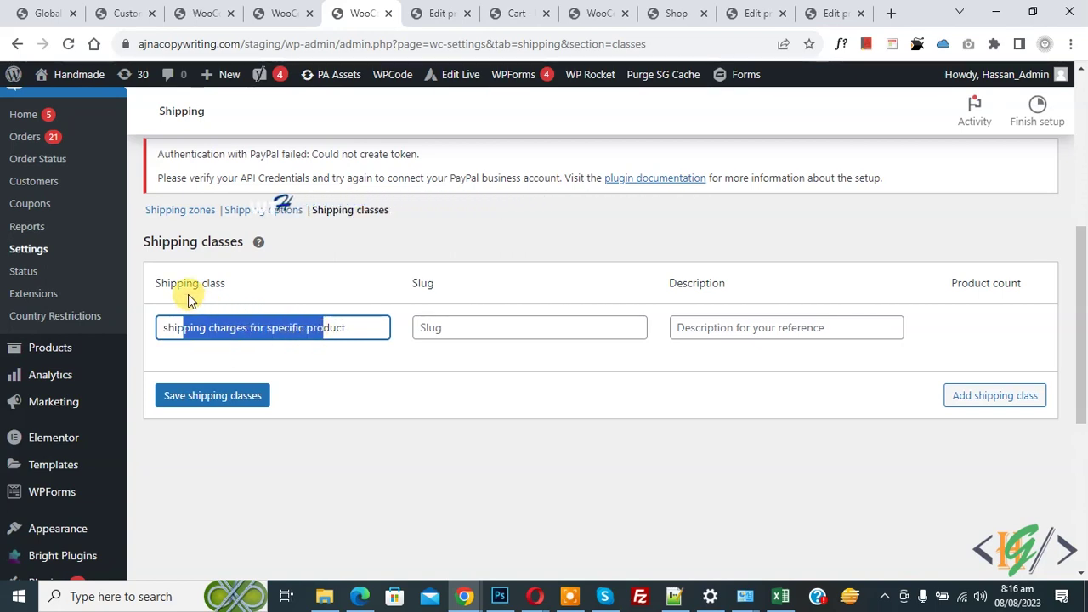
click(217, 401)
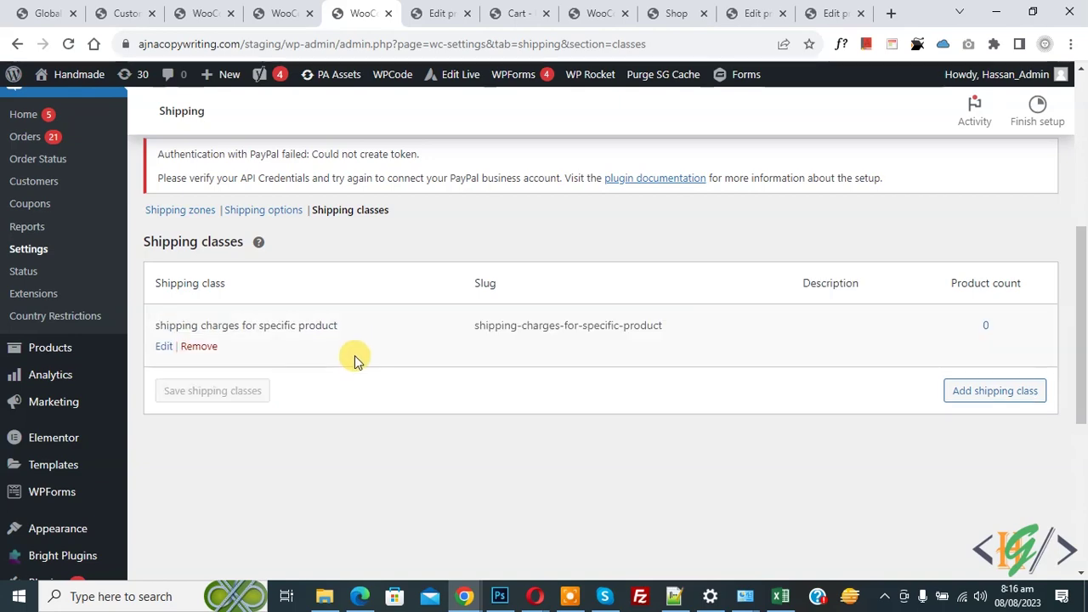
click(179, 215)
Add a new shipping zone and name it 'shipping charge for specific product'
scroll(445, 252, down, 5)
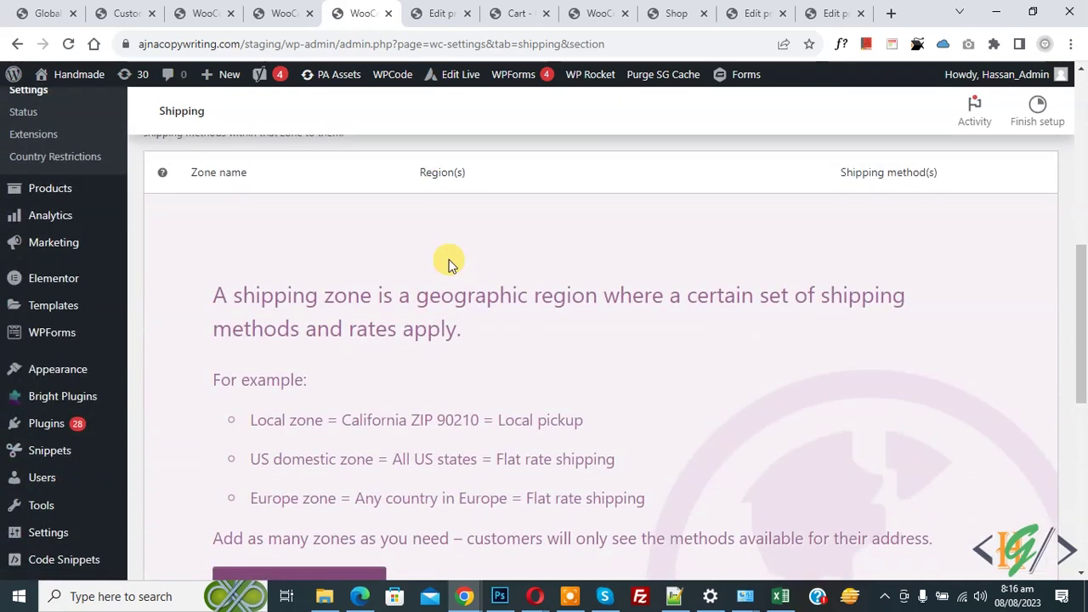
scroll(449, 259, down, 3)
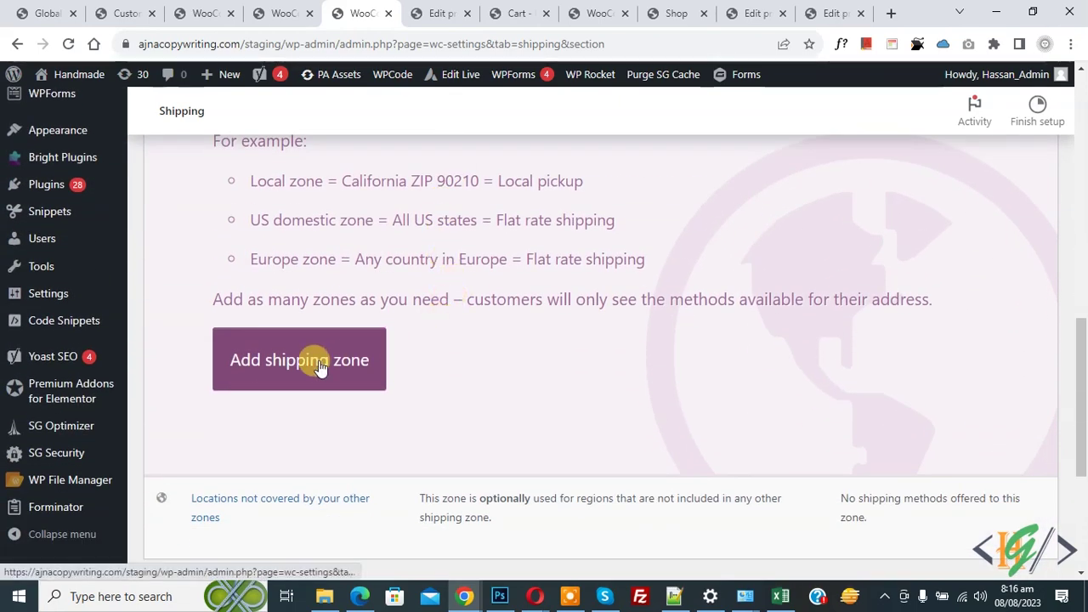
scroll(413, 275, down, 8)
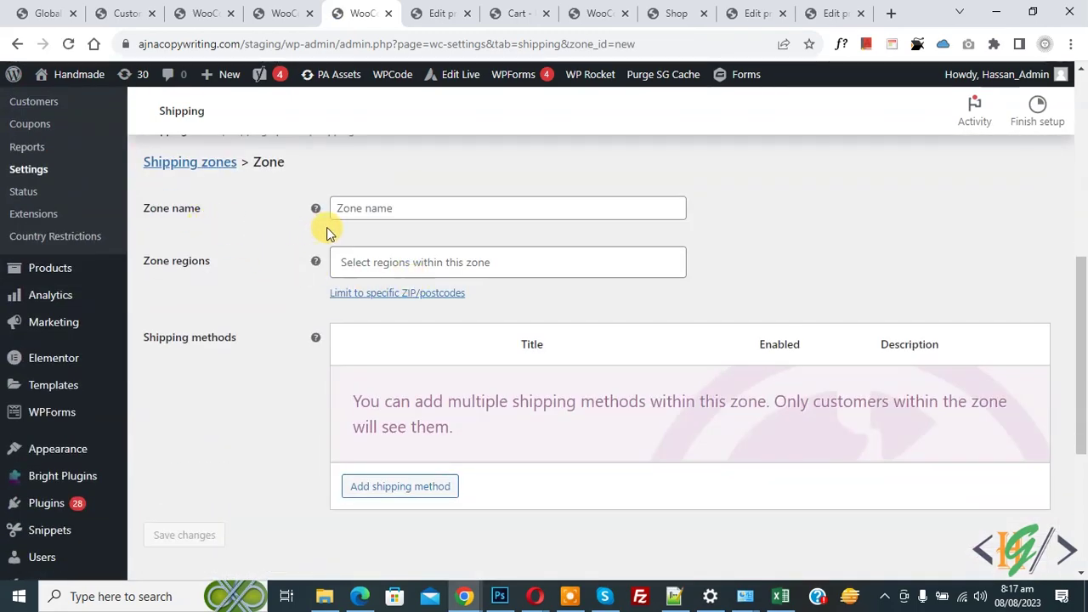
click(378, 211)
text(shipping charge for specific product)
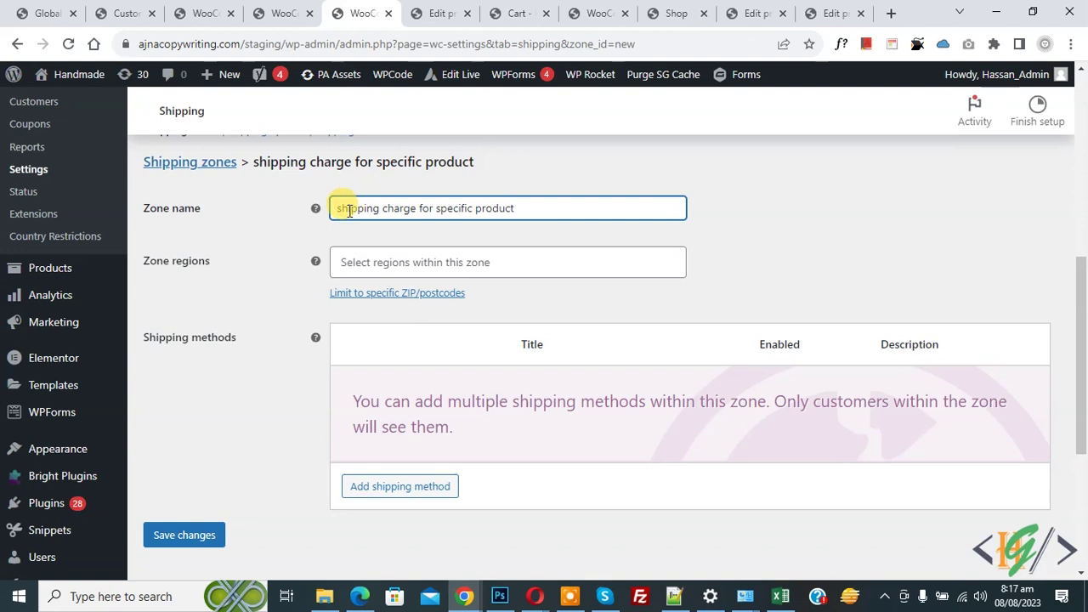
drag(340, 210, 530, 214)
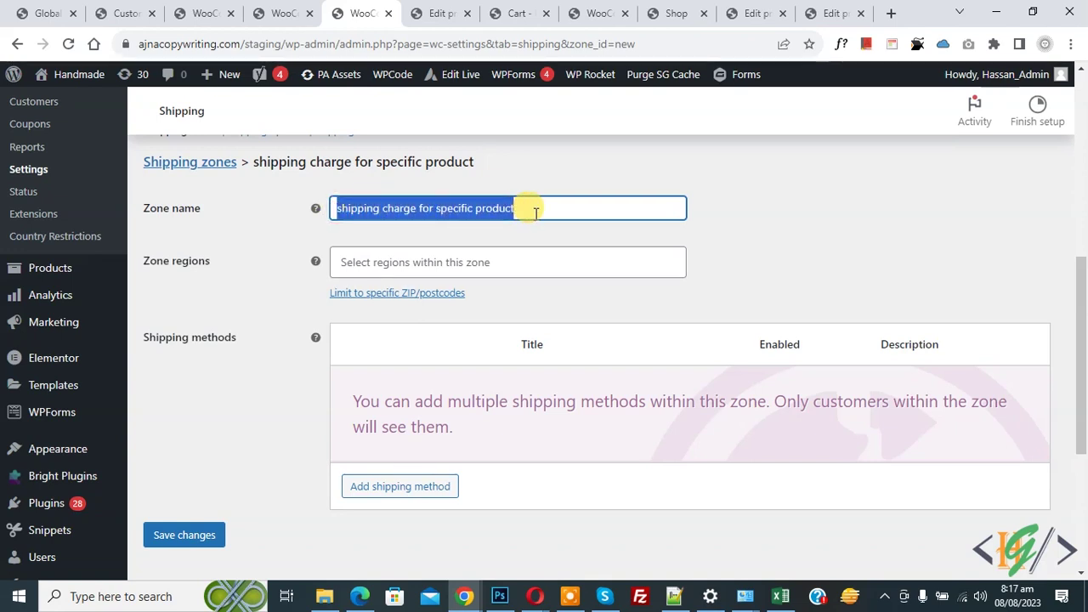
click(531, 213)
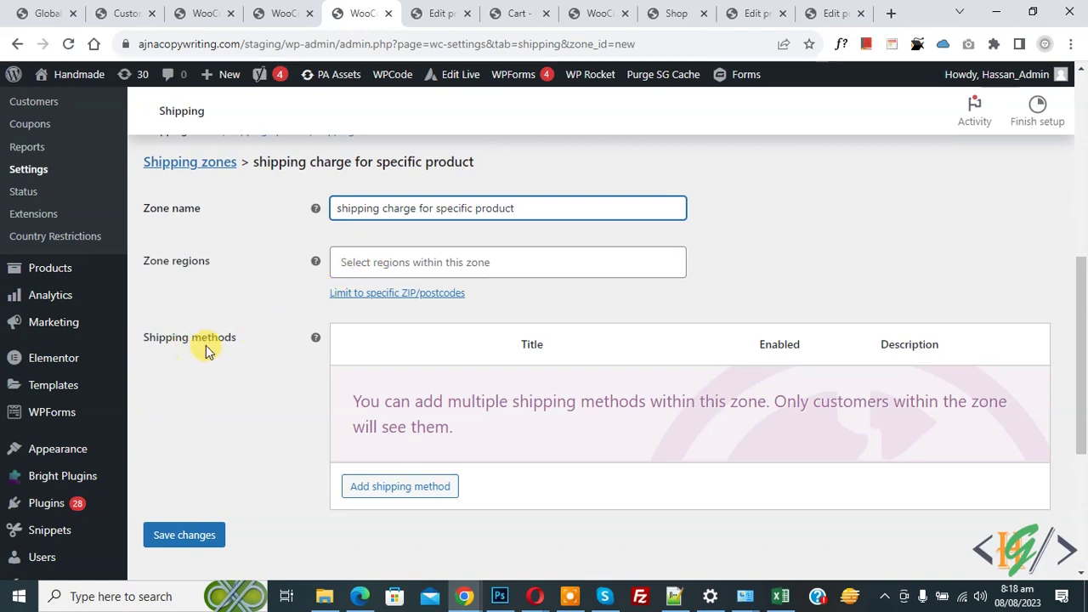
click(400, 489)
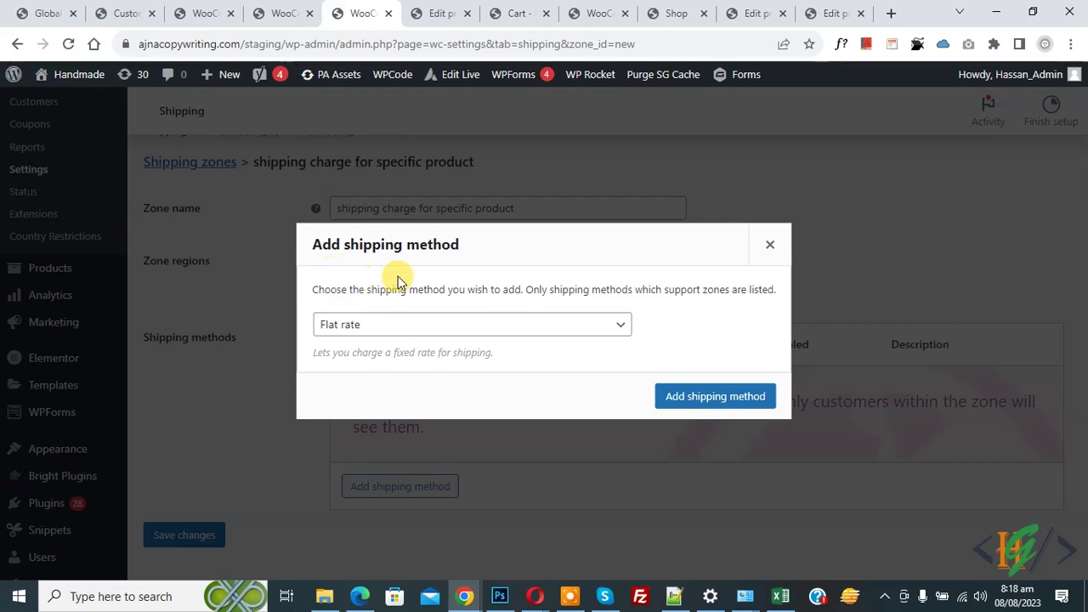
Add a Flat rate shipping method to the new zone
click(424, 331)
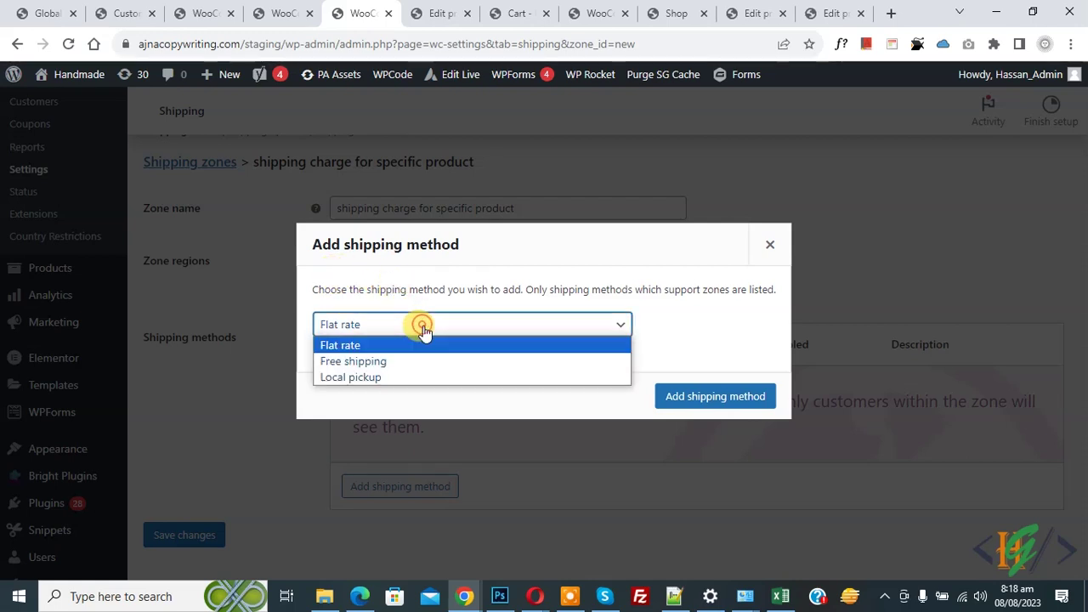
click(348, 347)
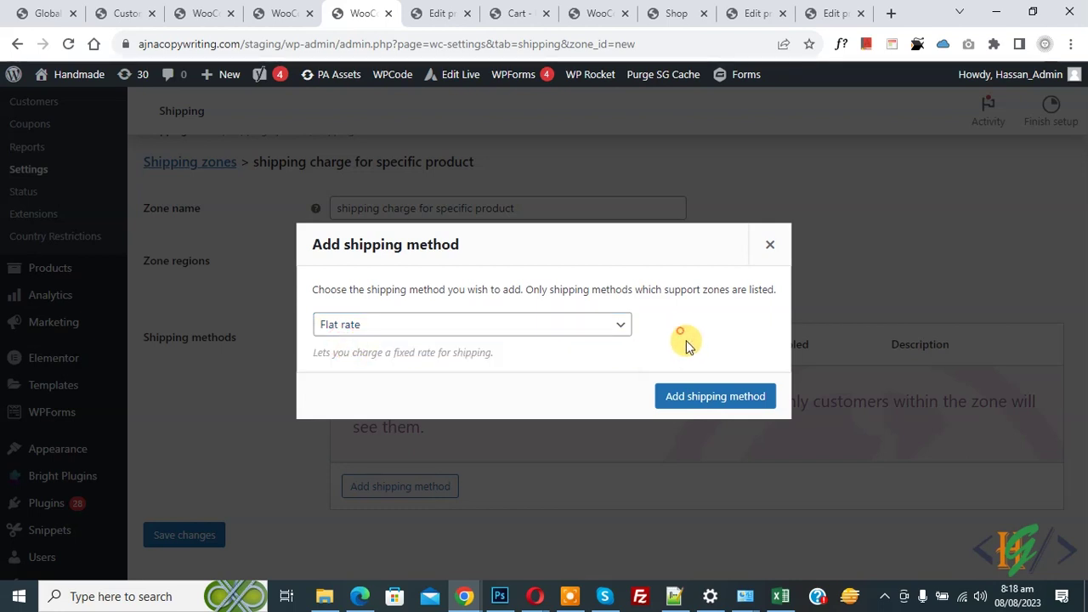
click(697, 400)
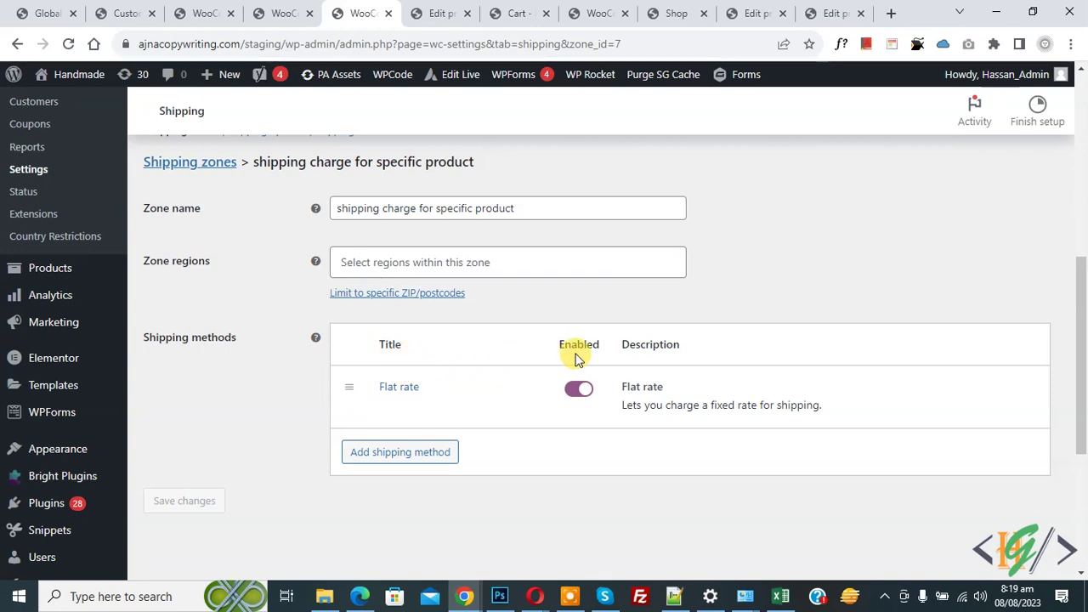
mouse_move(575, 381)
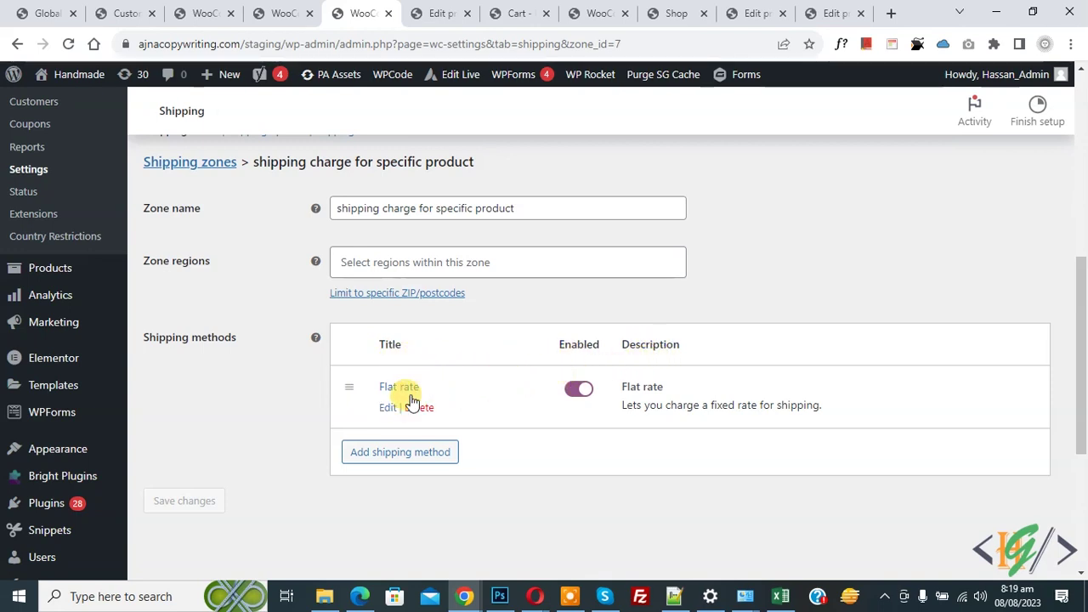
Edit the Flat rate method and set its Tax status to None
click(387, 408)
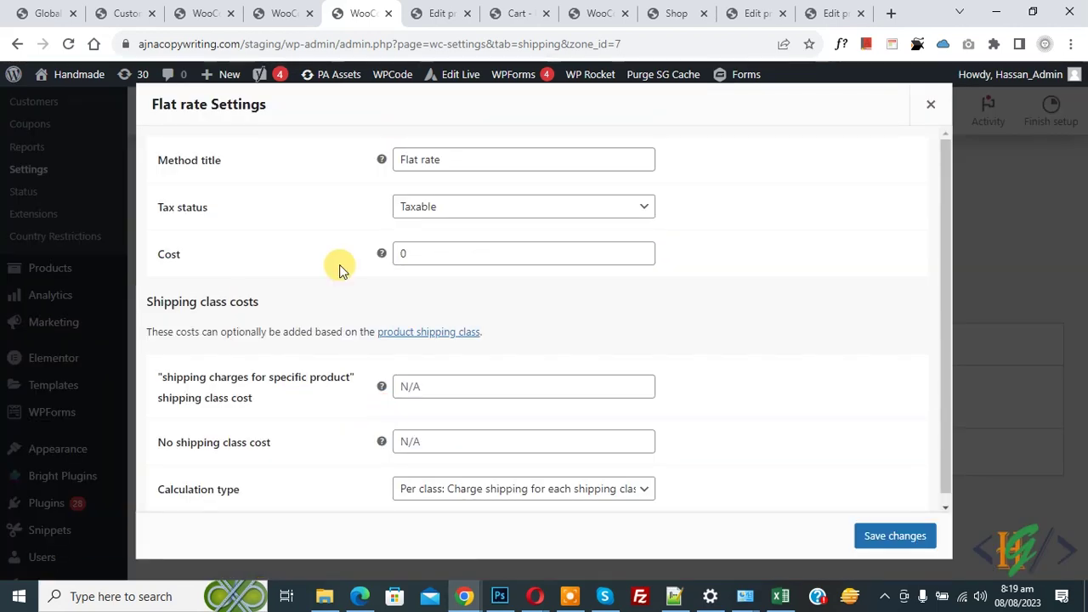
drag(152, 103, 293, 106)
click(292, 107)
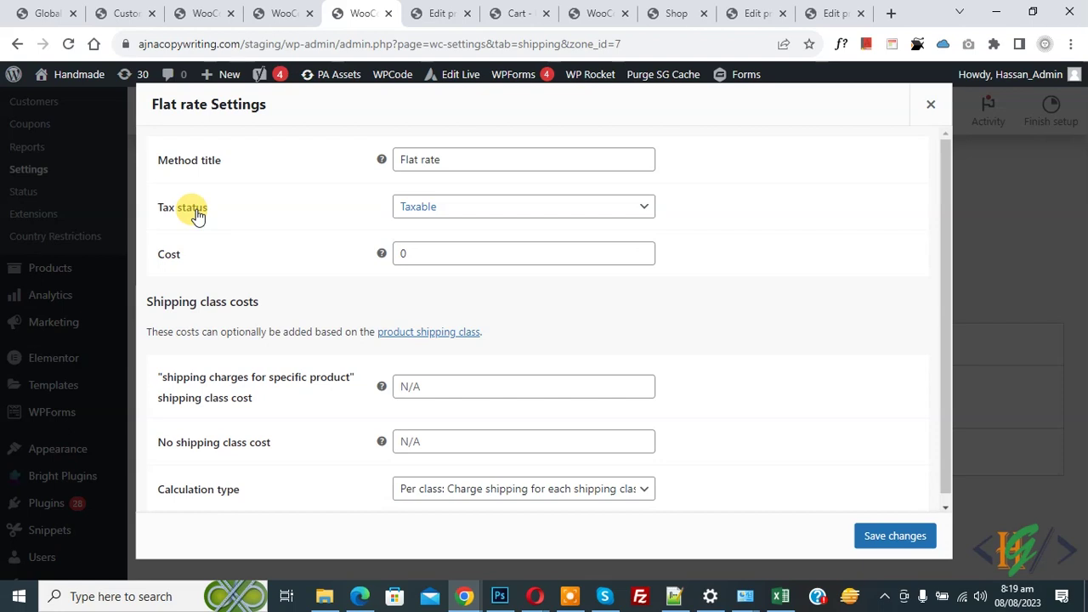
click(425, 209)
click(428, 241)
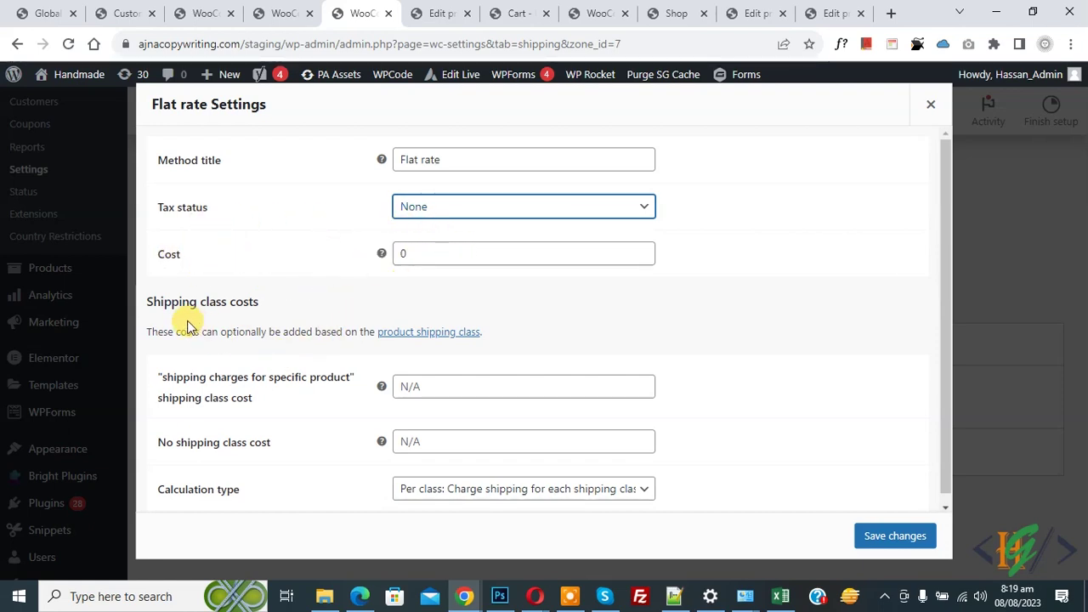
Set the specific-product shipping class cost to 10, calculated Per class, and save the flat rate
click(250, 308)
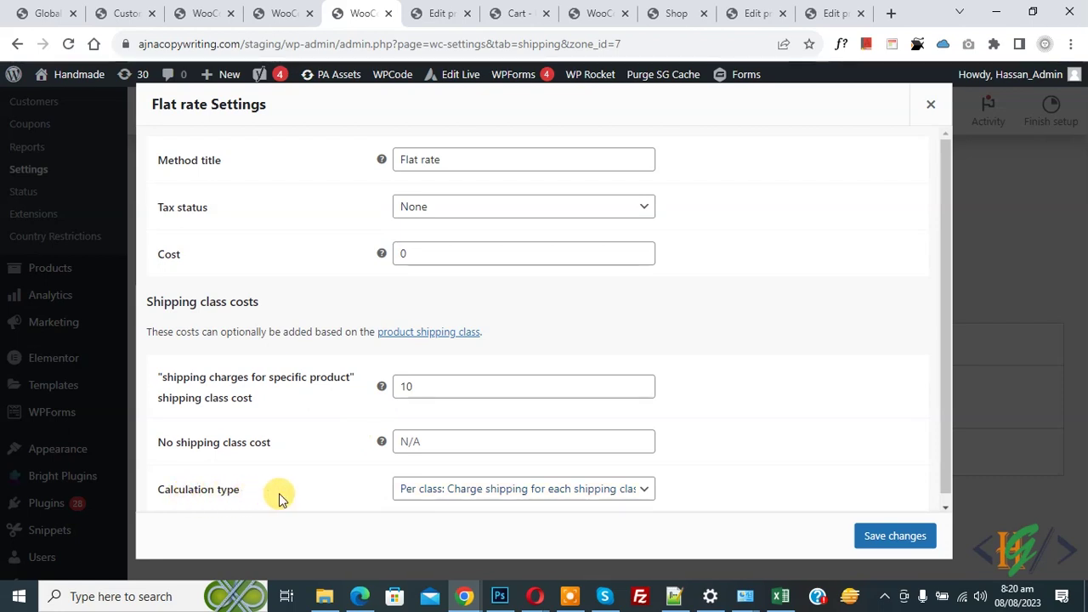
click(521, 496)
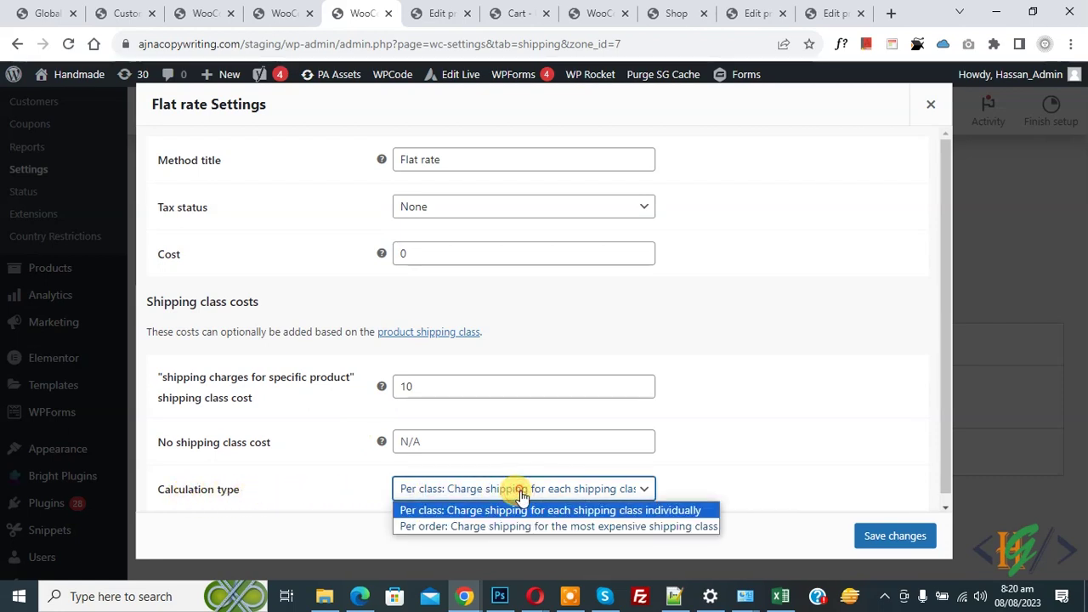
click(418, 512)
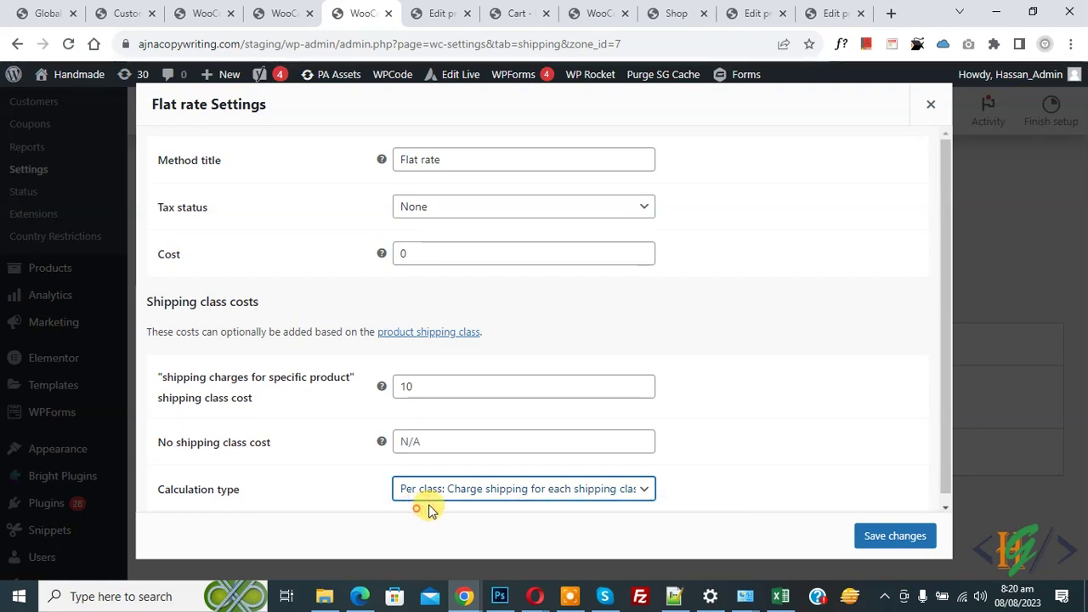
click(547, 495)
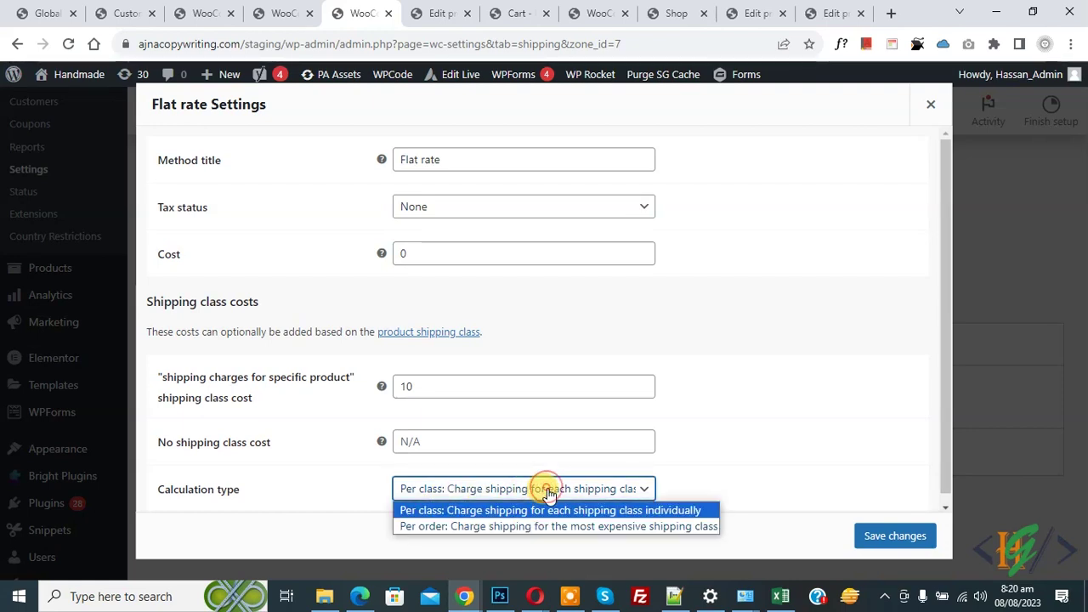
click(658, 511)
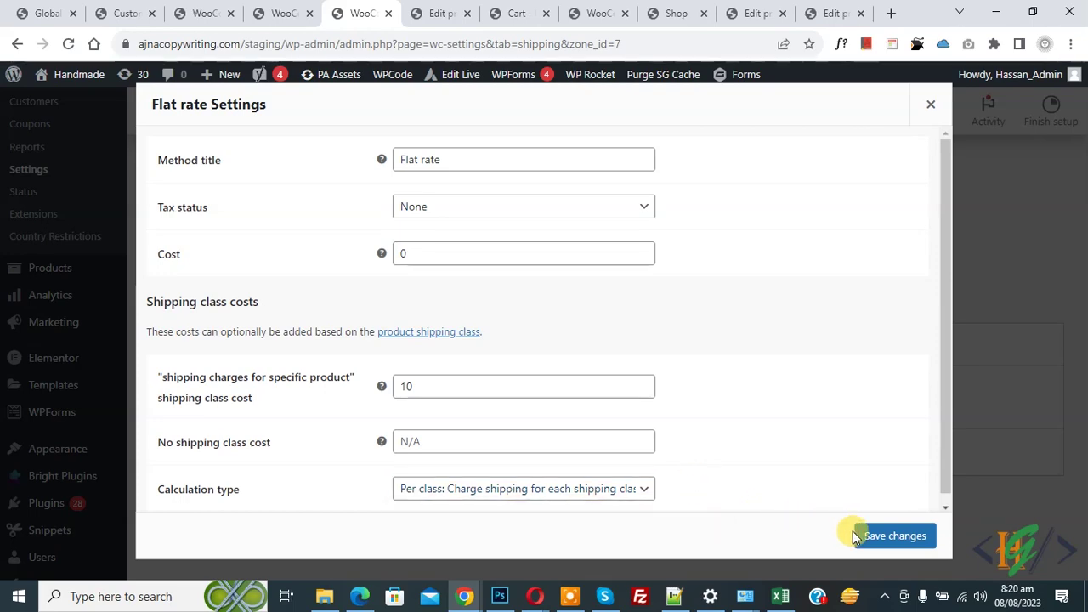
click(893, 537)
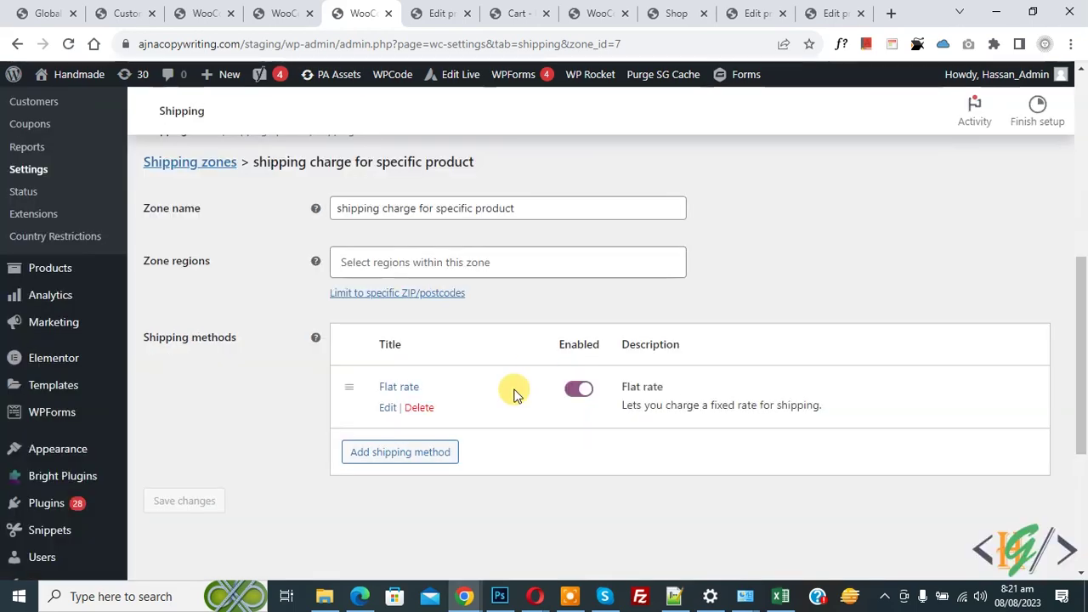
click(435, 12)
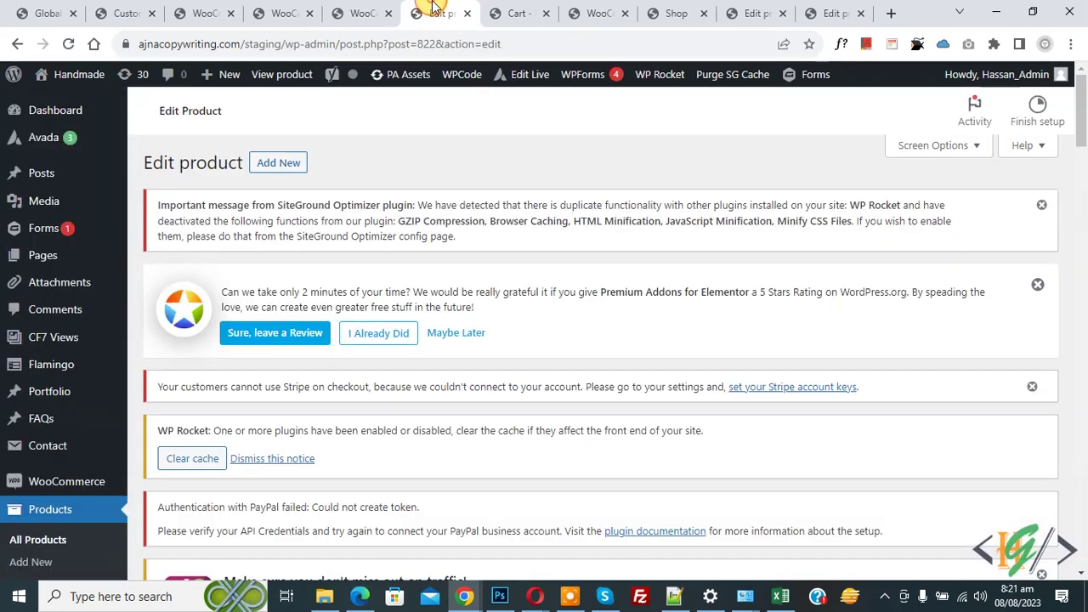
scroll(551, 247, down, 10)
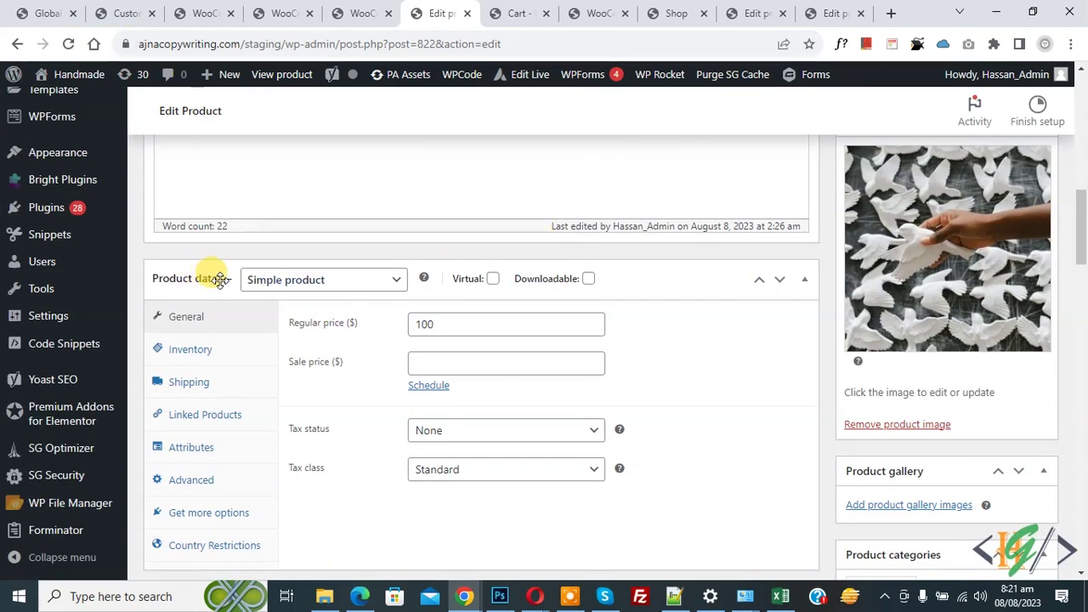
Assign Ceramic birds the 'shipping charges for specific product' shipping class and update the product
scroll(213, 275, down, 1)
click(194, 311)
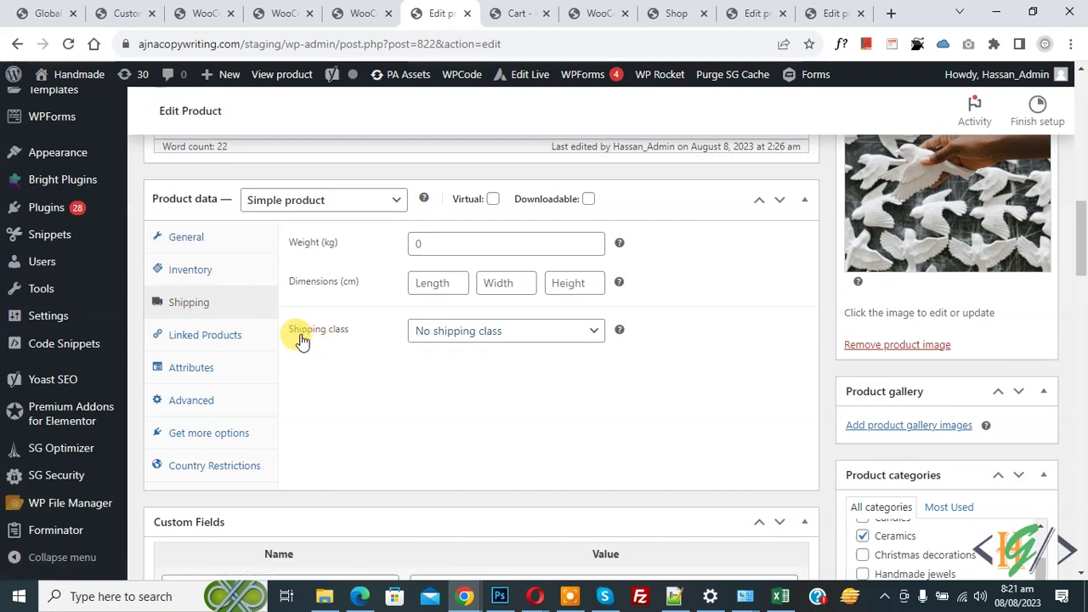
click(513, 333)
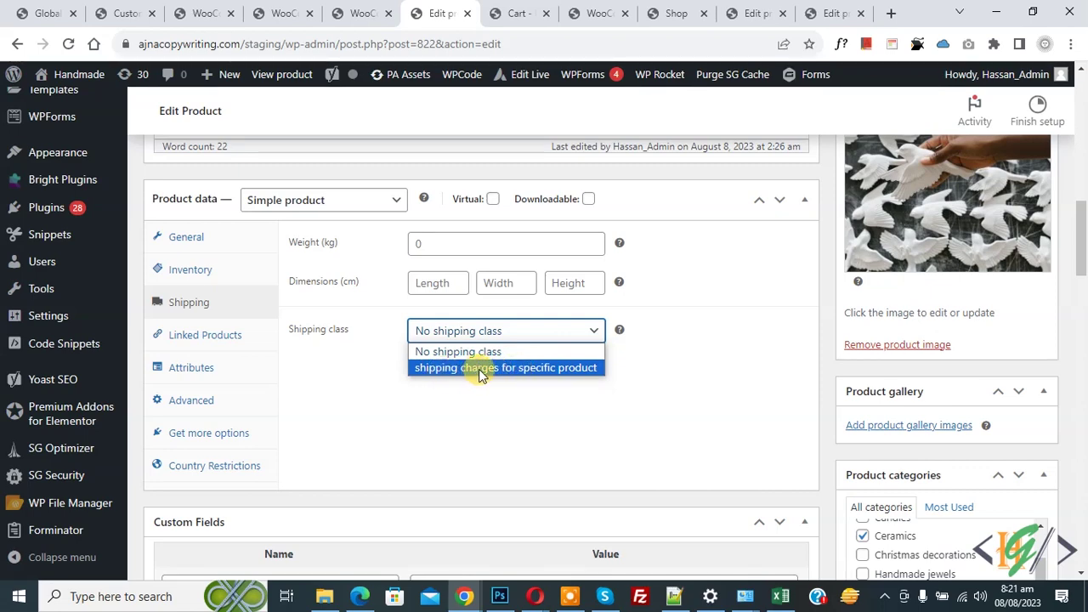
click(496, 368)
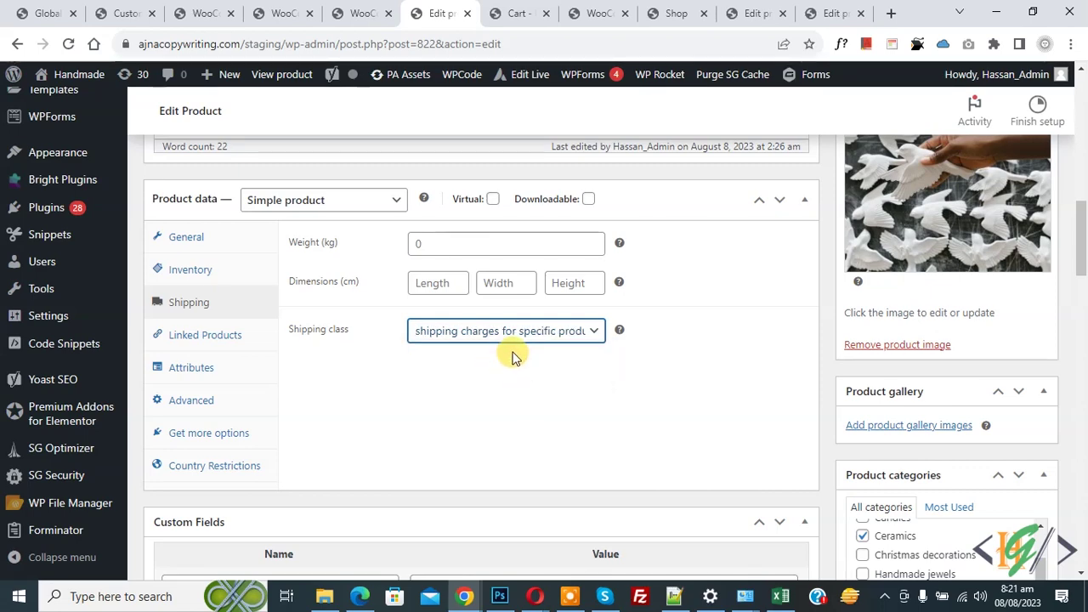
drag(1081, 255, 1083, 222)
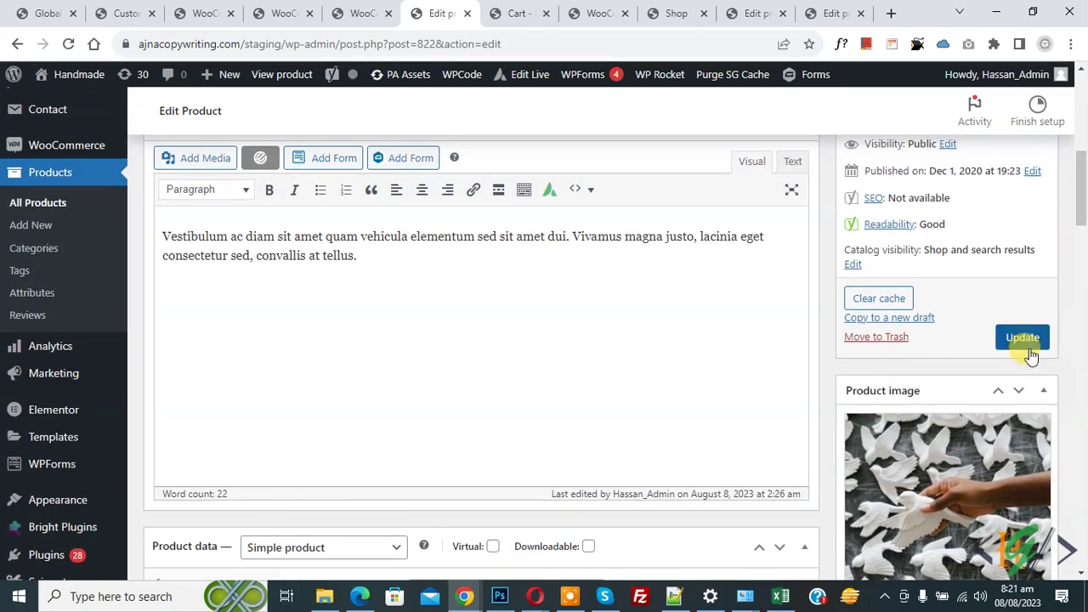
click(1024, 339)
Select the Ceramic birds product name and go to the storefront cart
scroll(918, 340, down, 3)
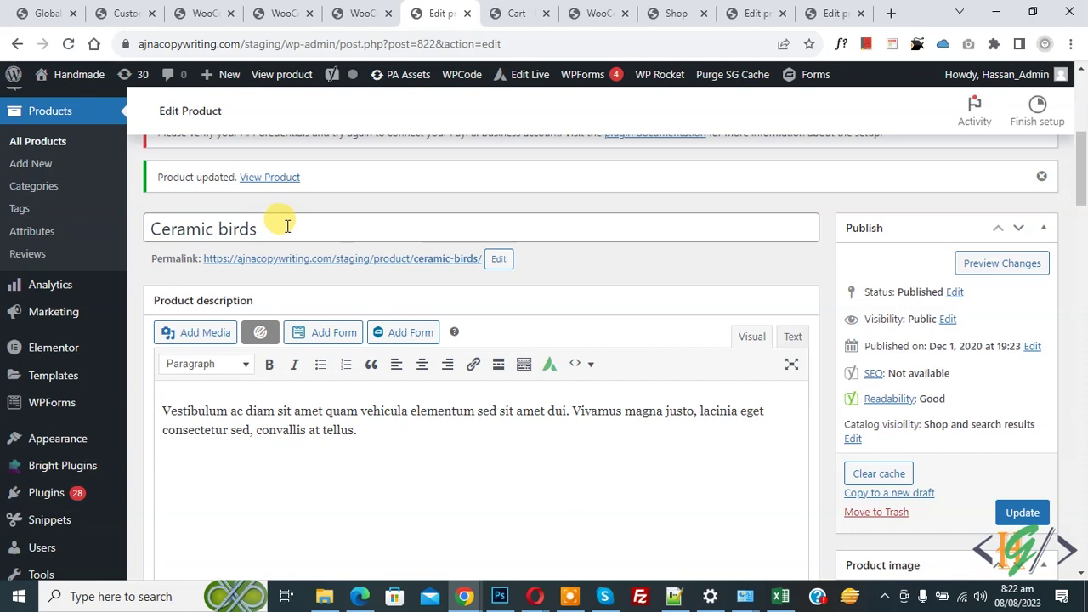
click(279, 228)
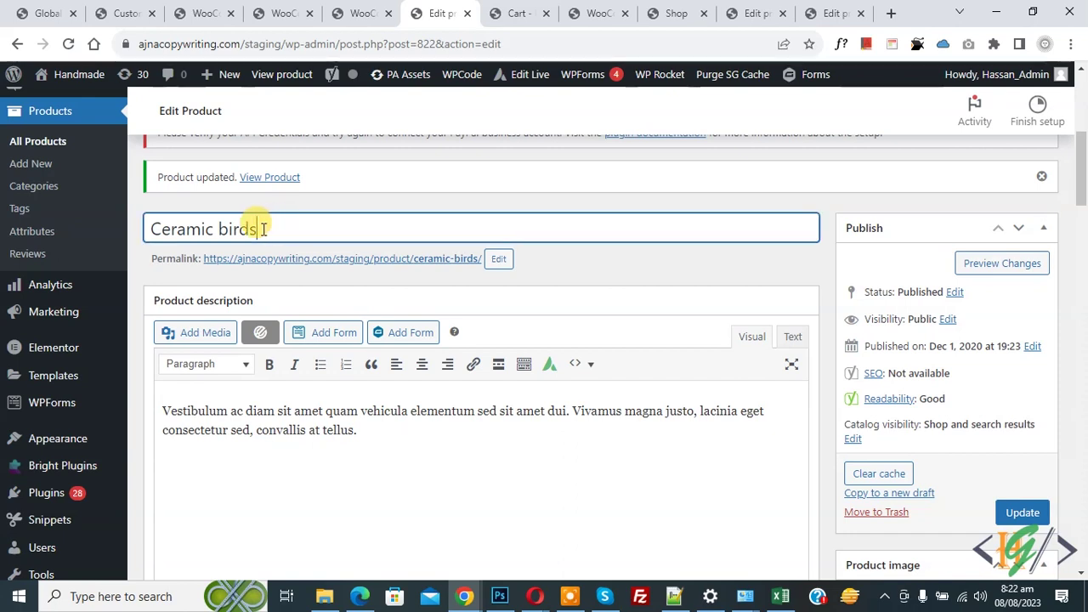
drag(258, 228, 147, 227)
click(514, 10)
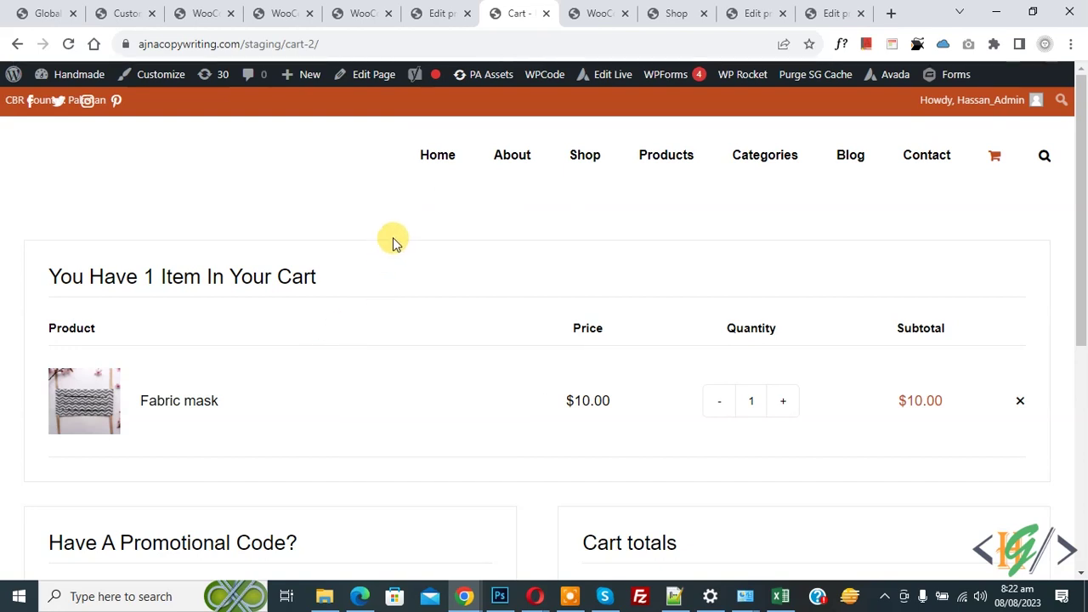
Replace the Fabric mask in the cart with Ceramic birds from the shop
click(1015, 406)
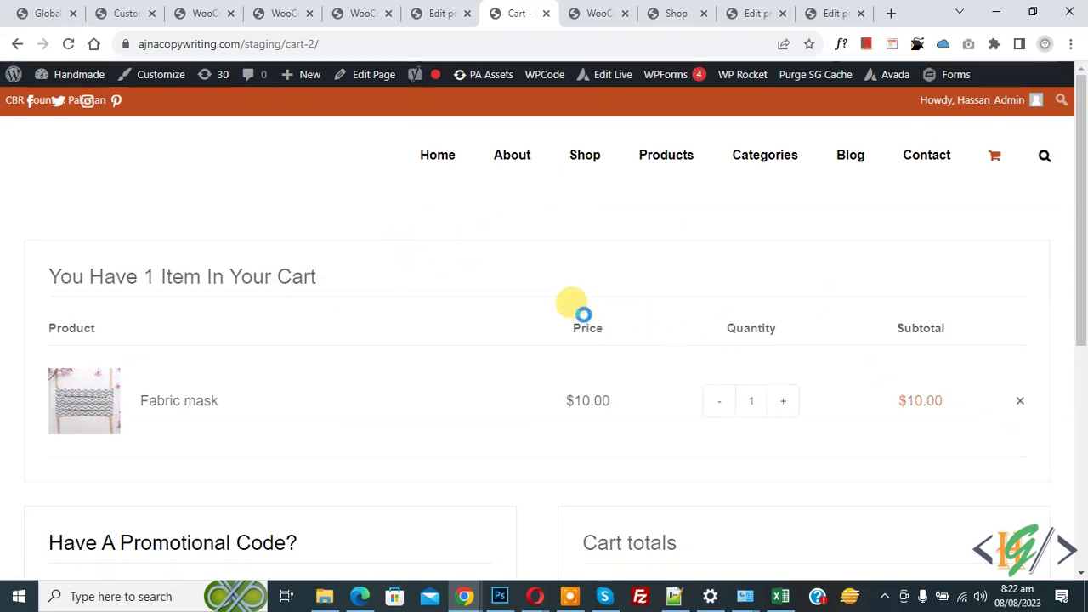
click(592, 139)
scroll(153, 323, down, 2)
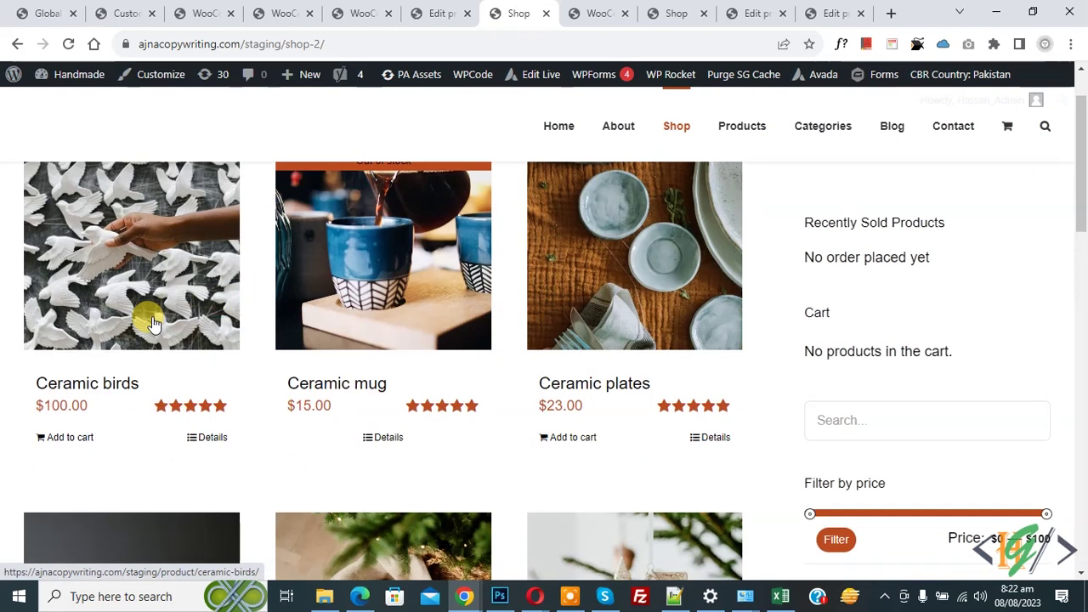
click(70, 440)
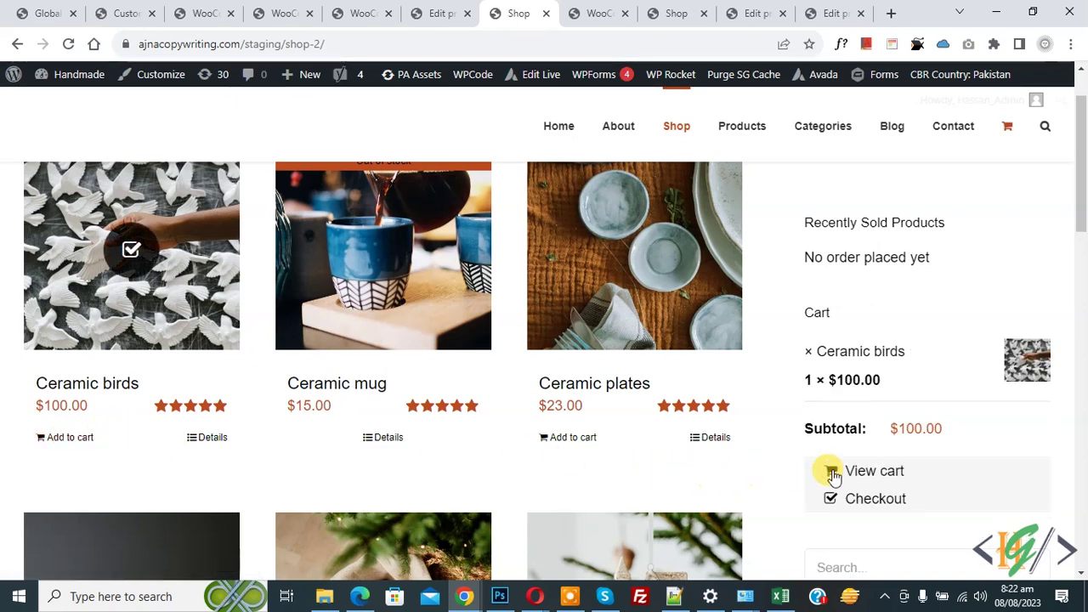
click(869, 470)
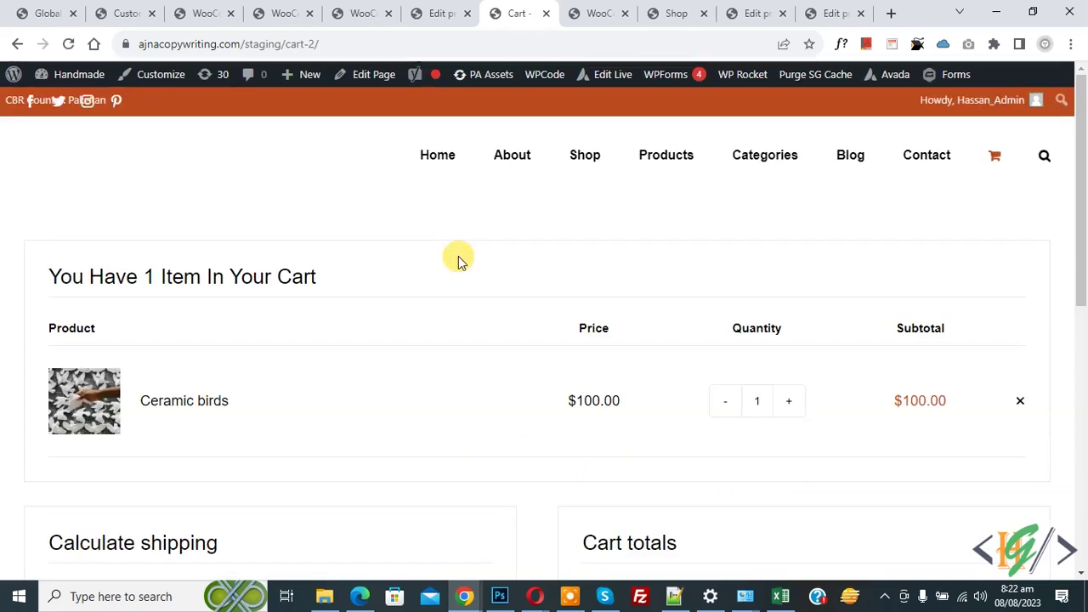
Check the $10.00 flat rate and $110.00 total, then remove Ceramic birds from the cart
scroll(457, 261, down, 2)
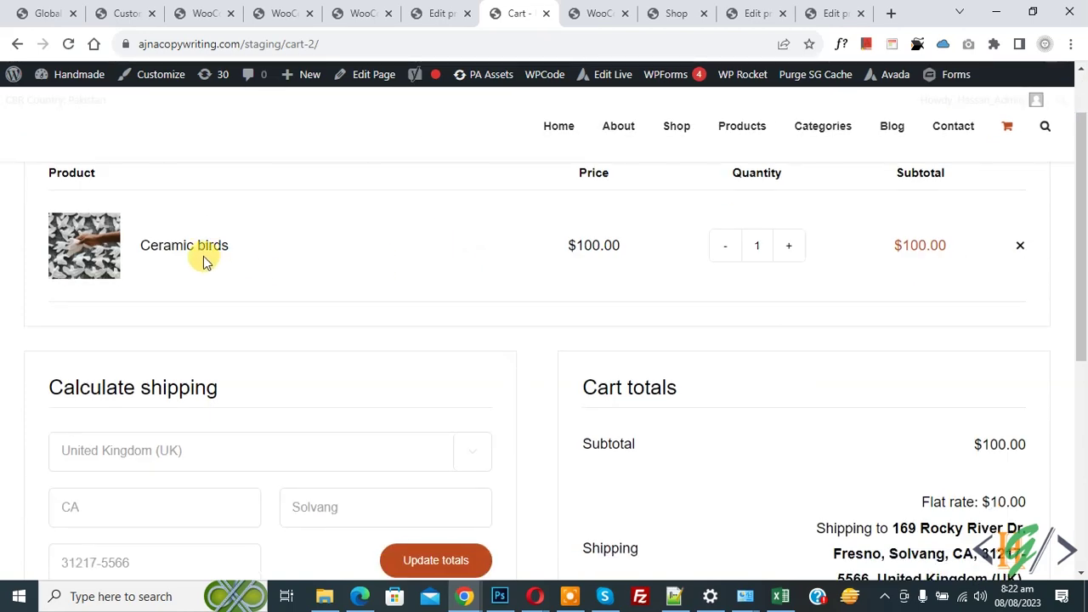
scroll(619, 284, down, 2)
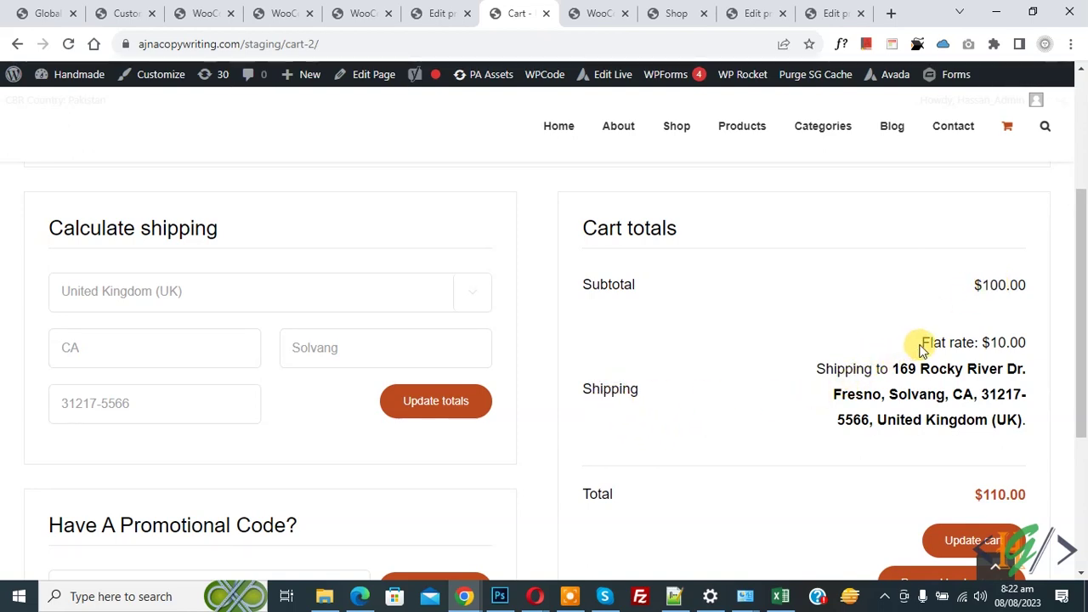
drag(923, 349, 1045, 347)
click(810, 302)
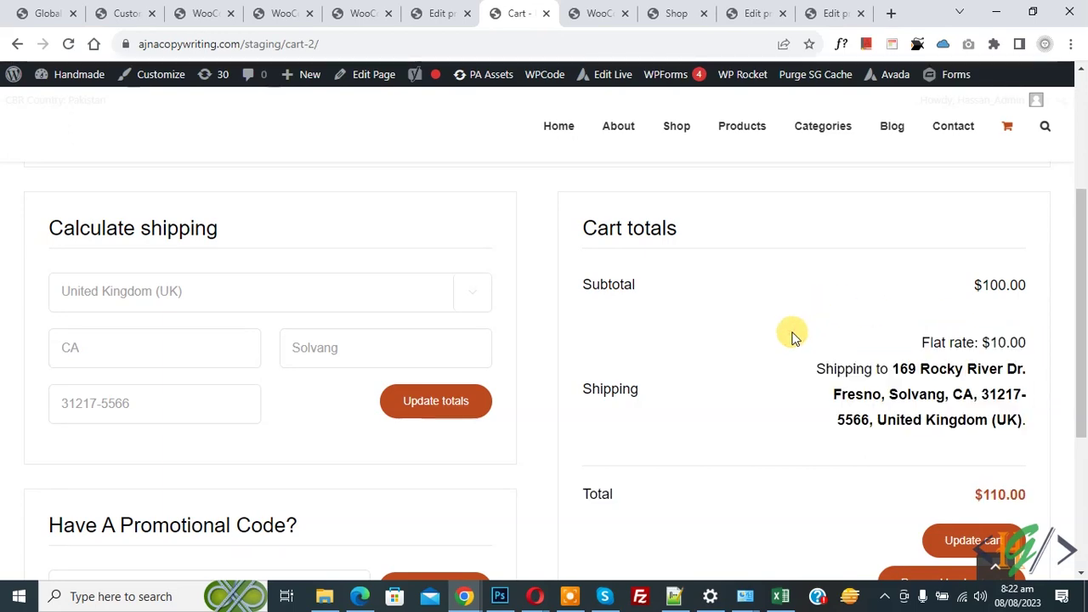
scroll(841, 348, up, 4)
click(1020, 400)
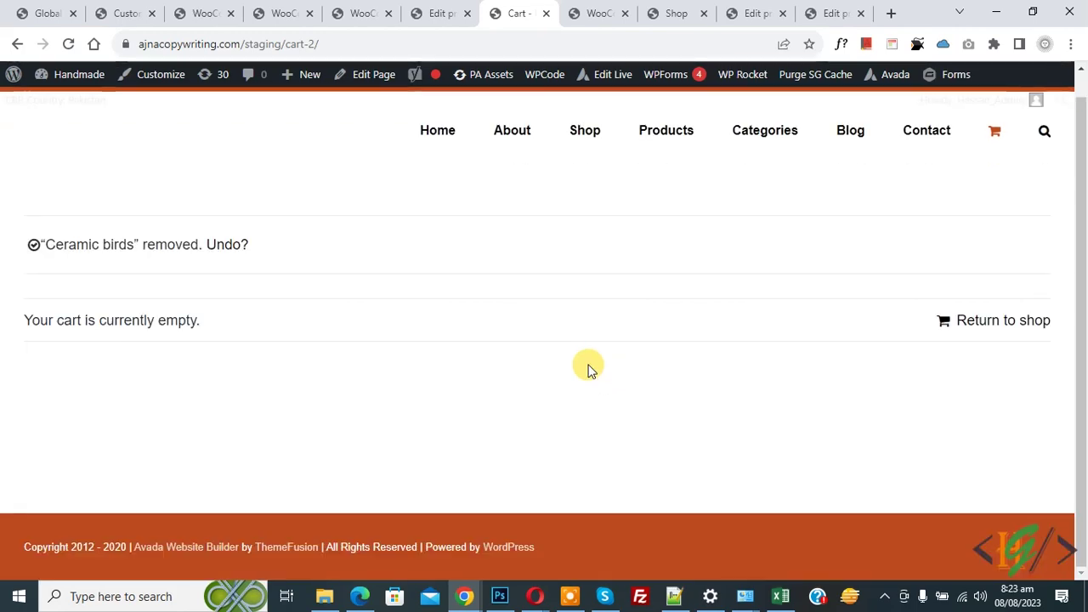
Add one Fabric mask from the Shop and view the cart: no flat-rate charge, $10.00 total
click(583, 128)
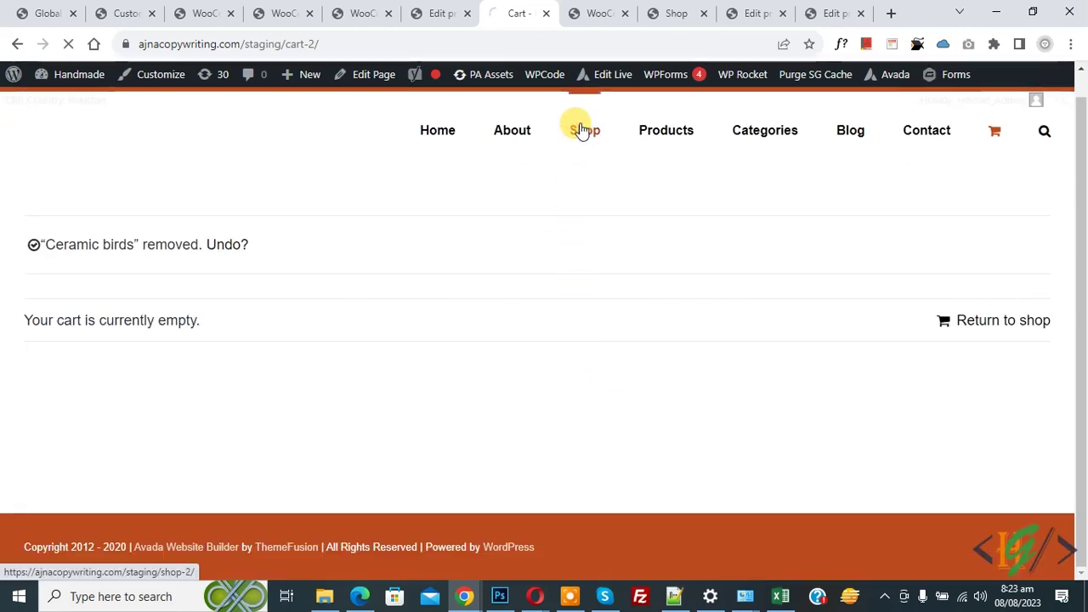
scroll(364, 328, down, 10)
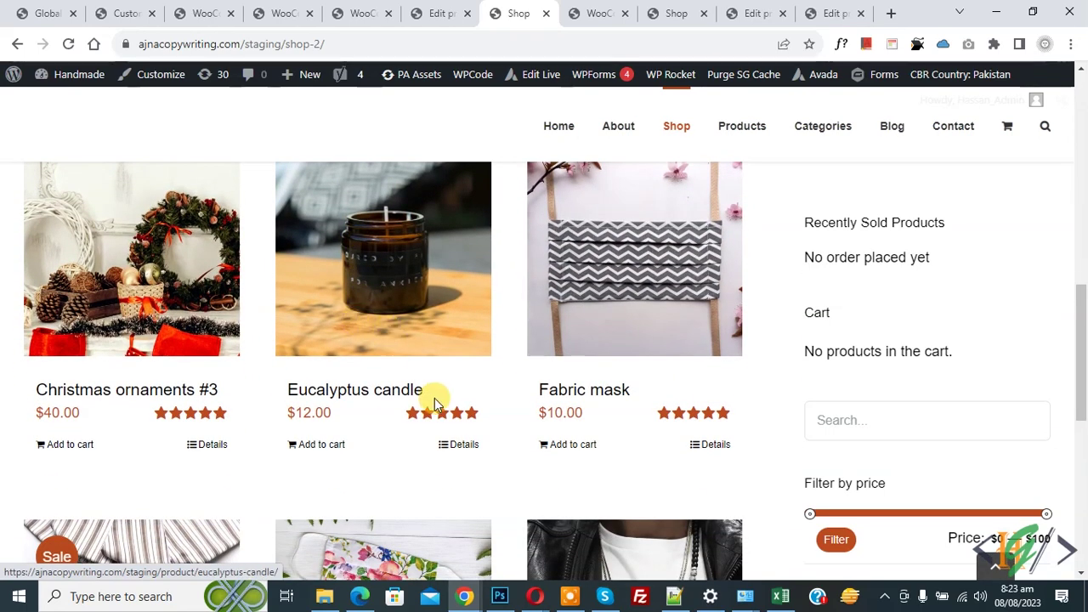
click(572, 449)
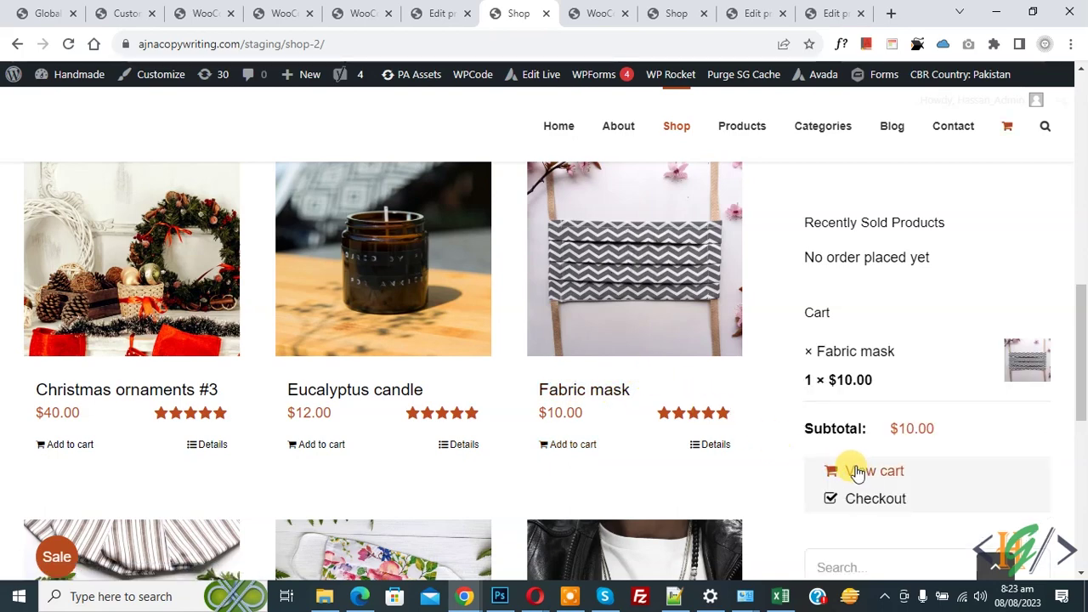
click(864, 472)
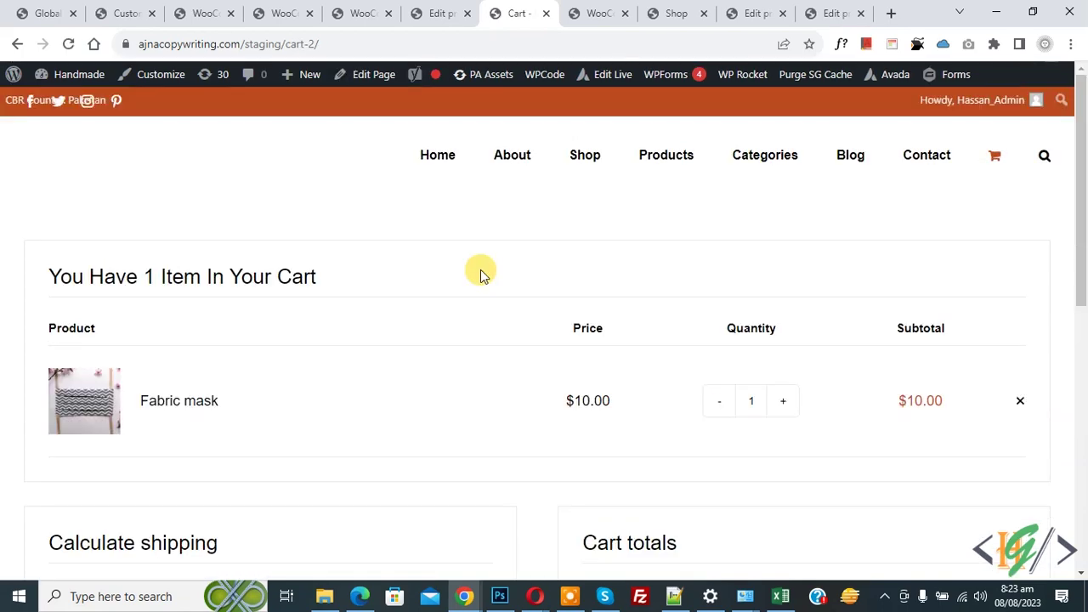
scroll(480, 272, down, 5)
scroll(684, 348, up, 1)
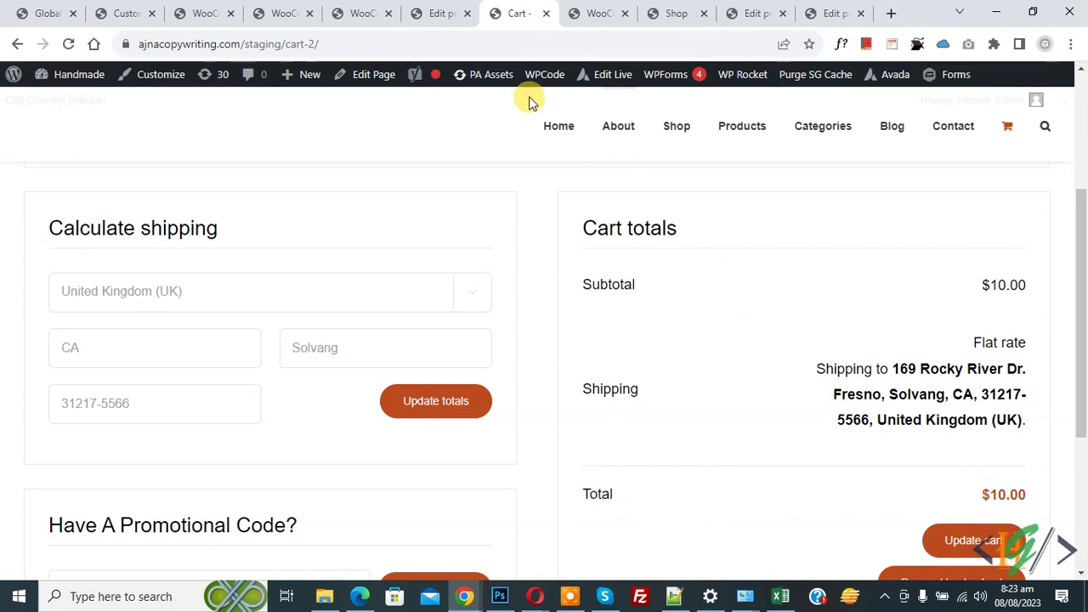
click(357, 12)
Set the Flat rate's No shipping class cost to 5 and save the method
click(388, 409)
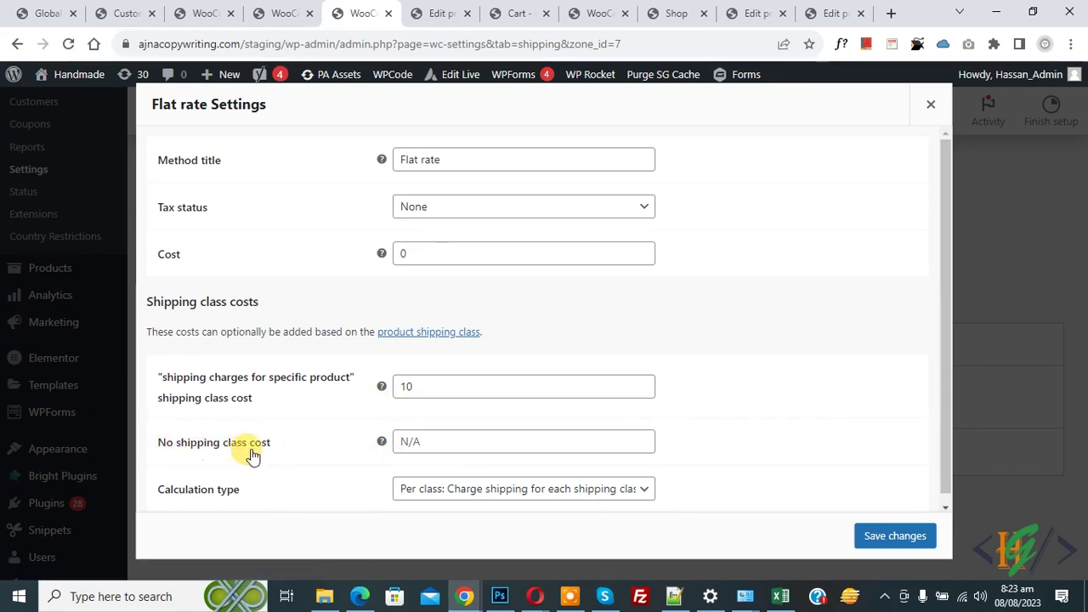
click(518, 13)
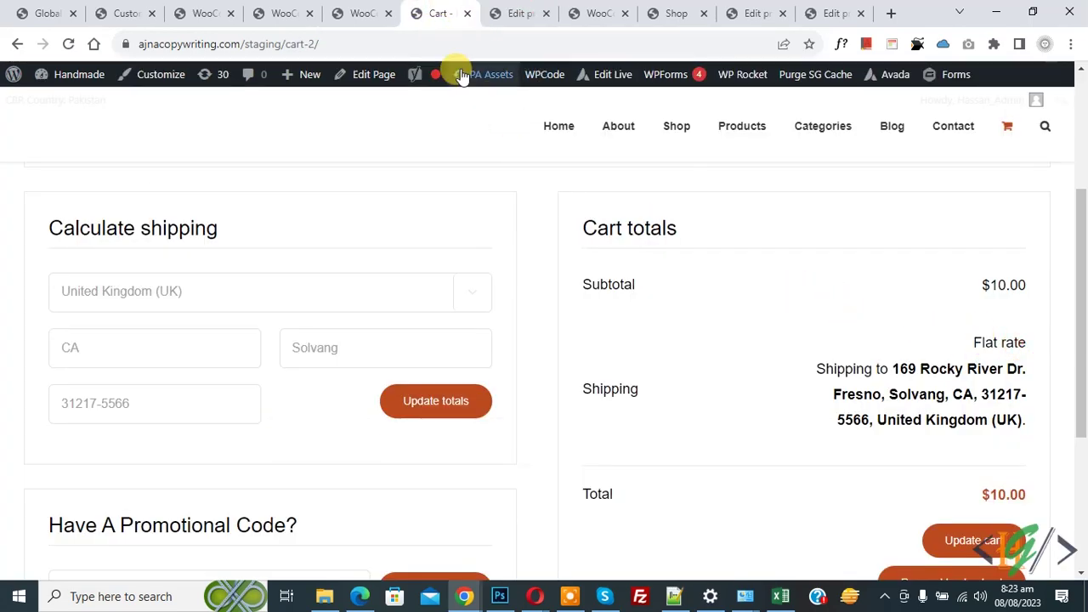
click(363, 13)
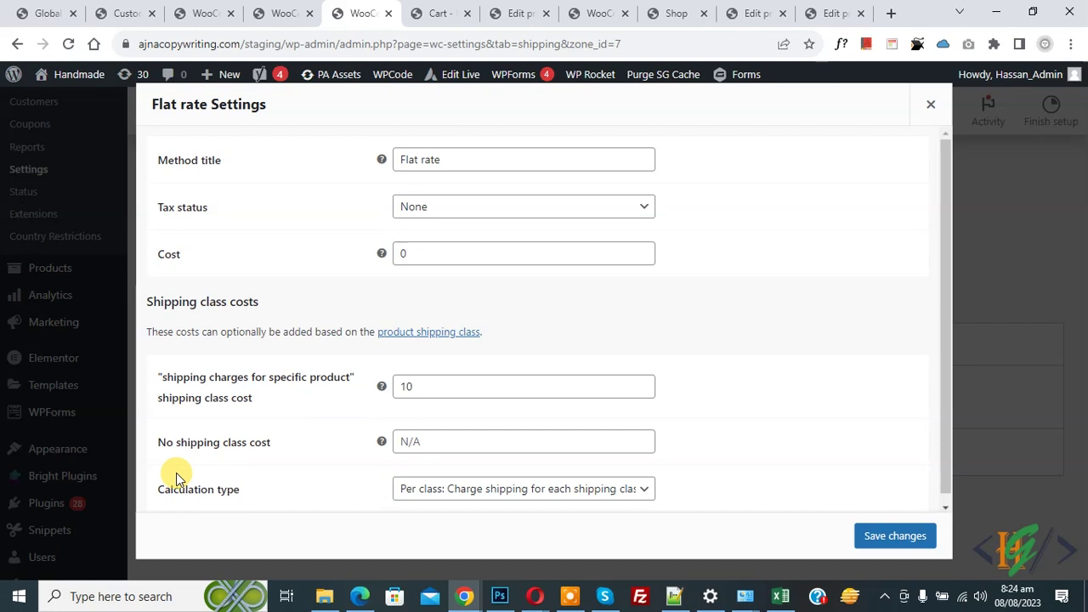
click(410, 442)
text(5)
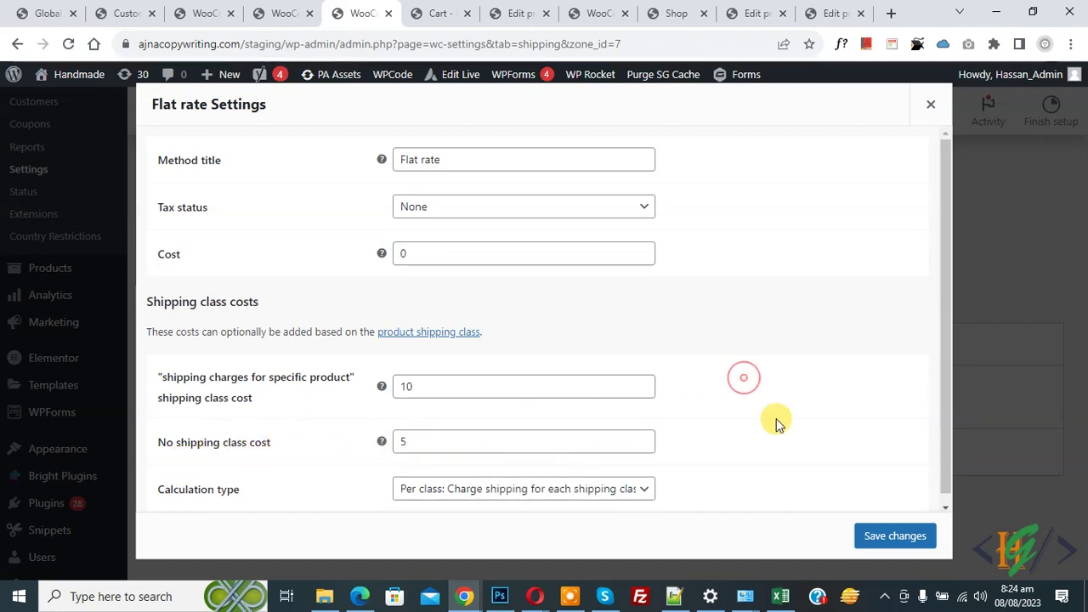
click(886, 537)
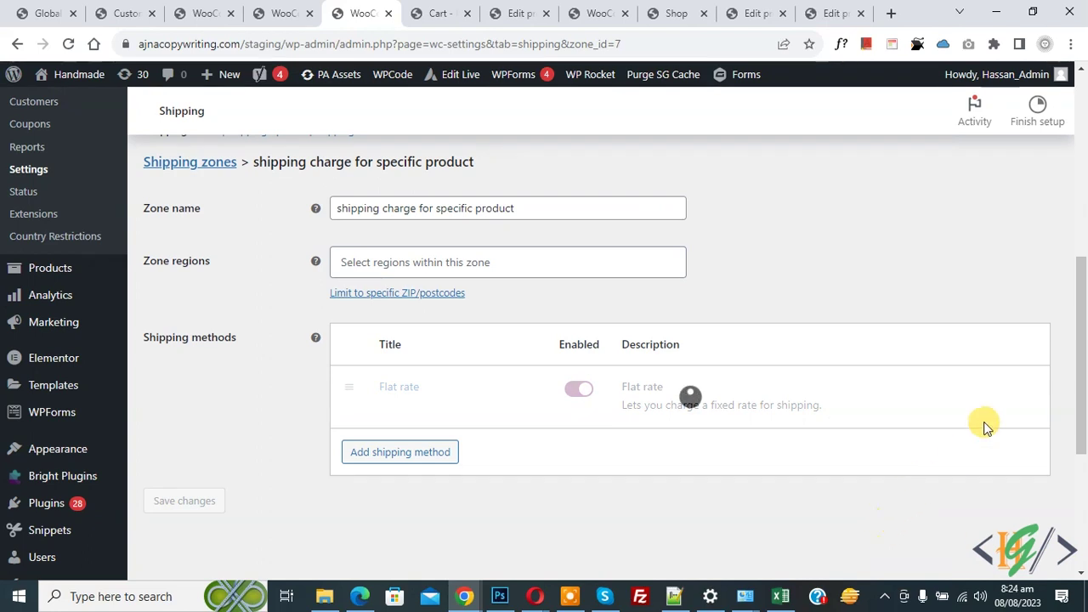
Reload the cart to confirm a $5.00 flat rate and $15.00 total for the Fabric mask
click(435, 11)
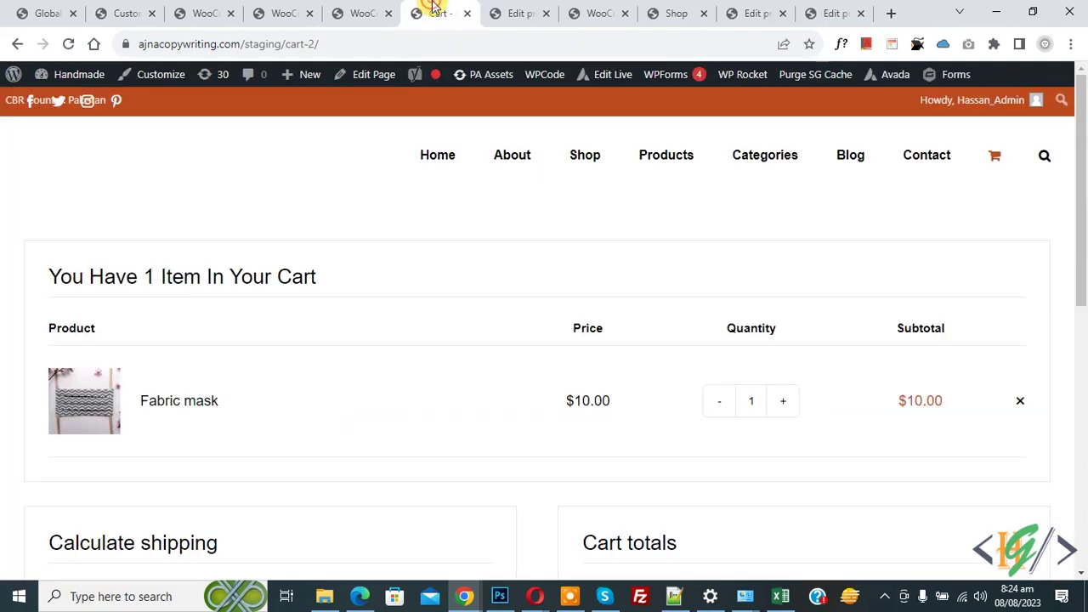
click(68, 44)
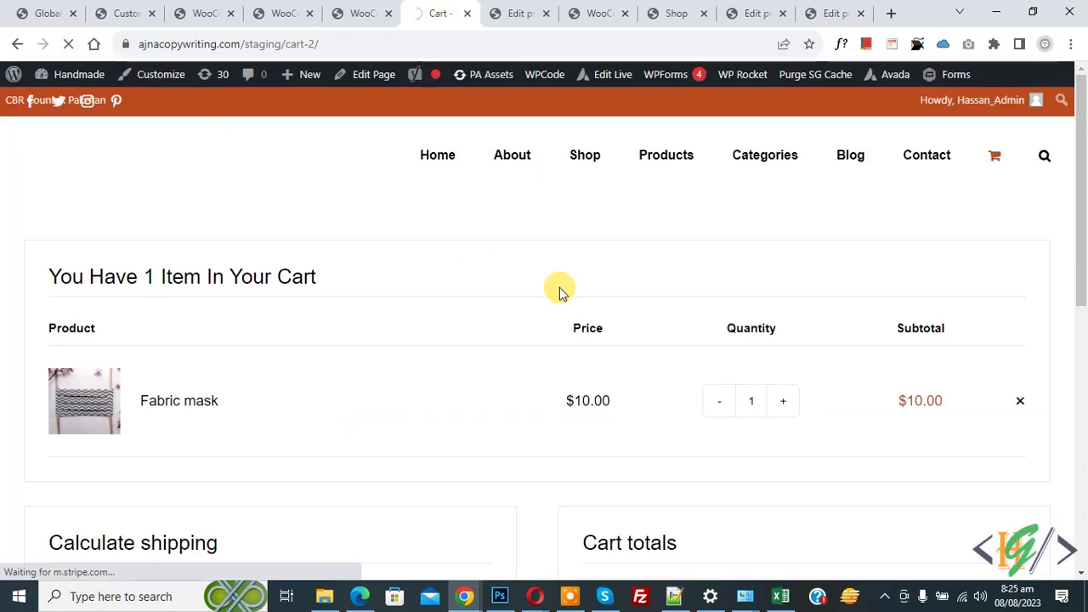
scroll(510, 246, down, 4)
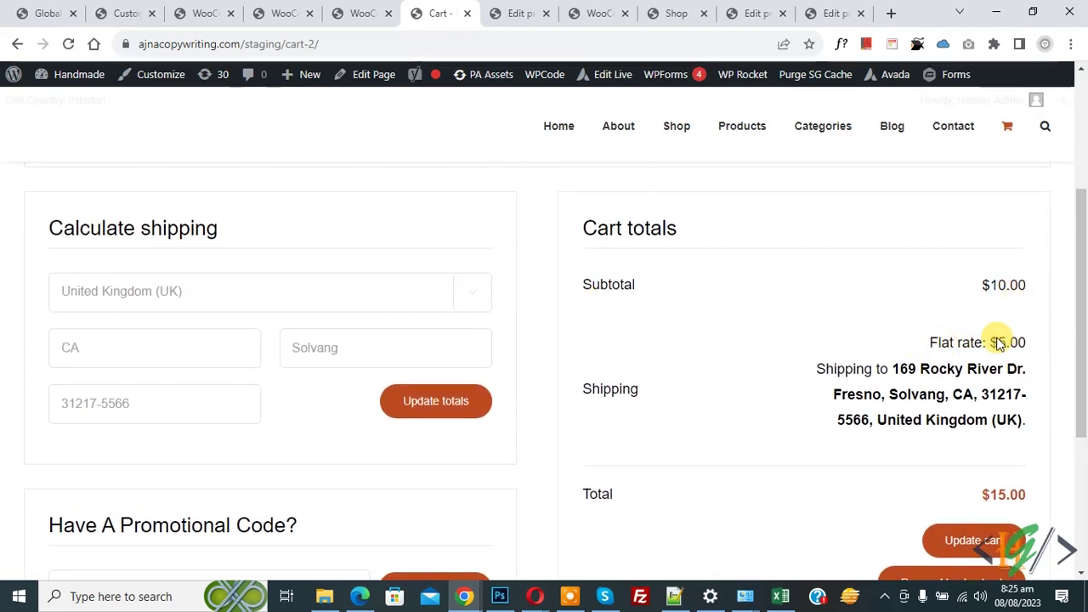
click(374, 11)
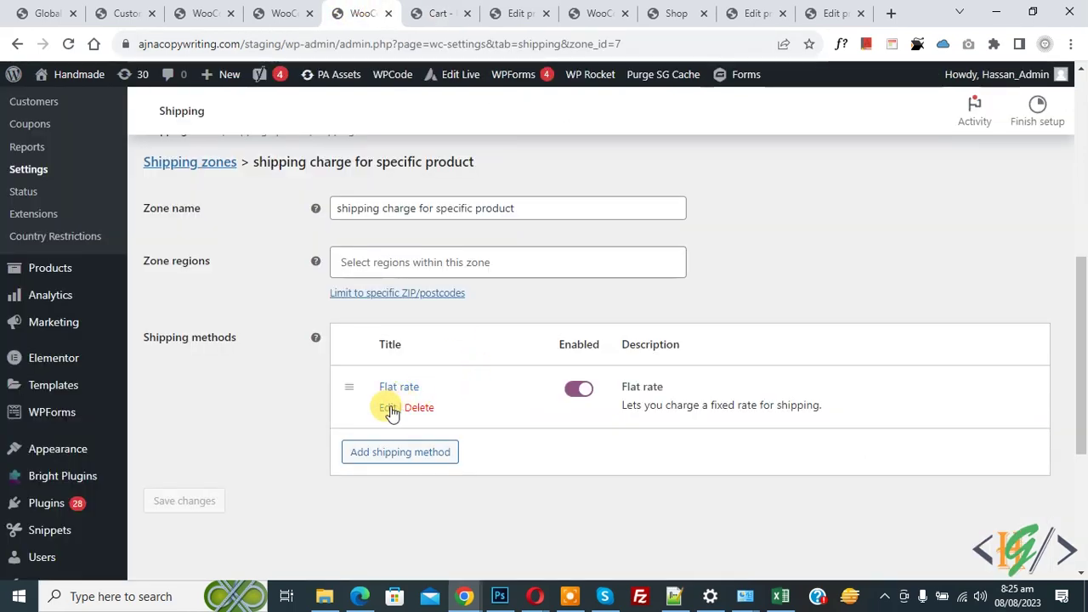
Clear the Flat rate's No shipping class cost so it is blank, and save the method
click(389, 410)
click(418, 439)
click(736, 377)
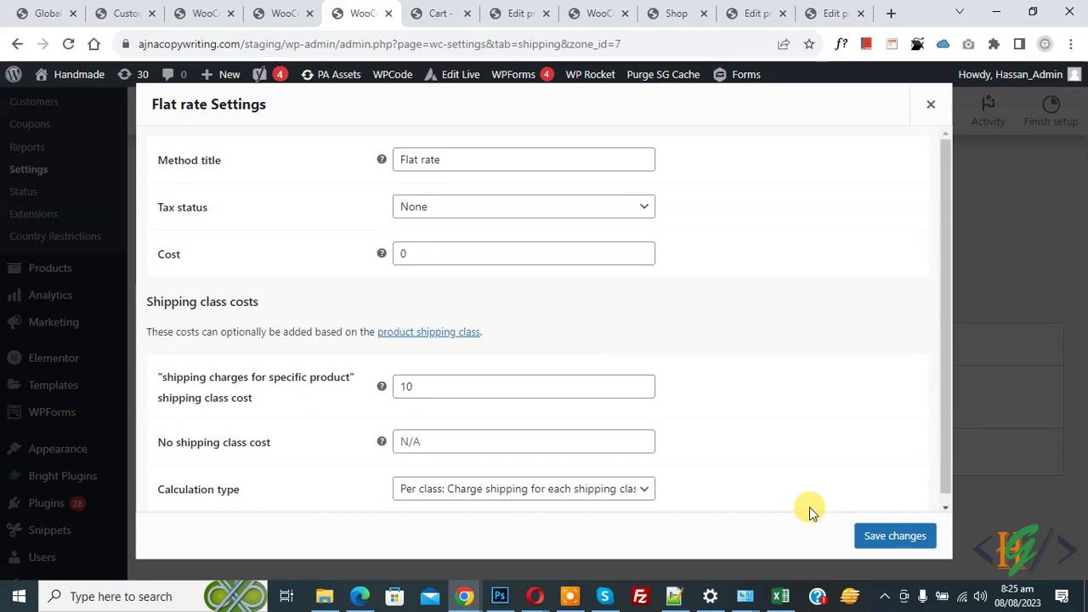
click(892, 538)
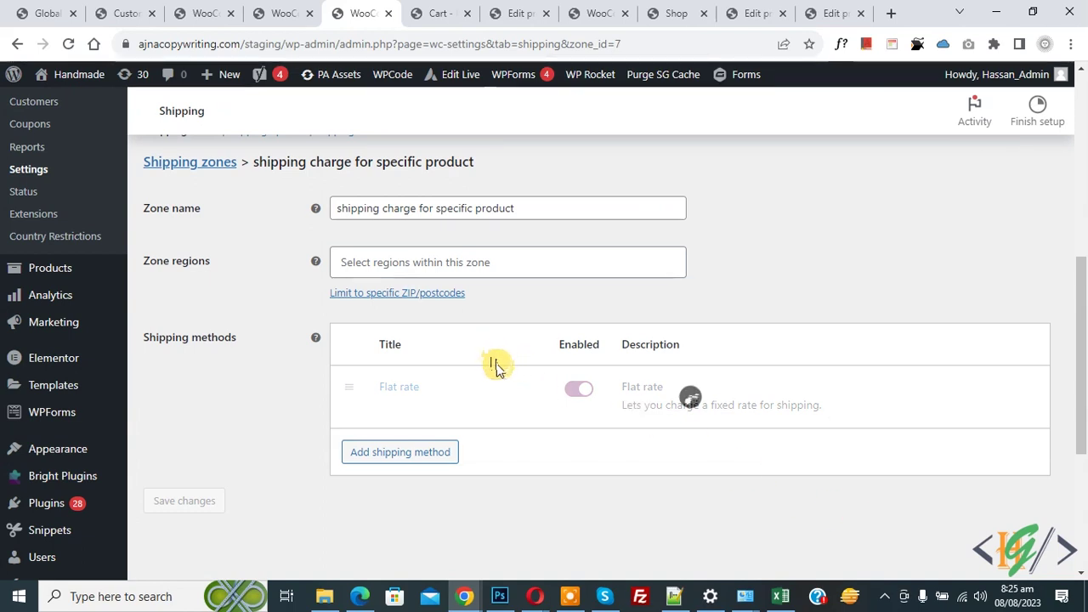